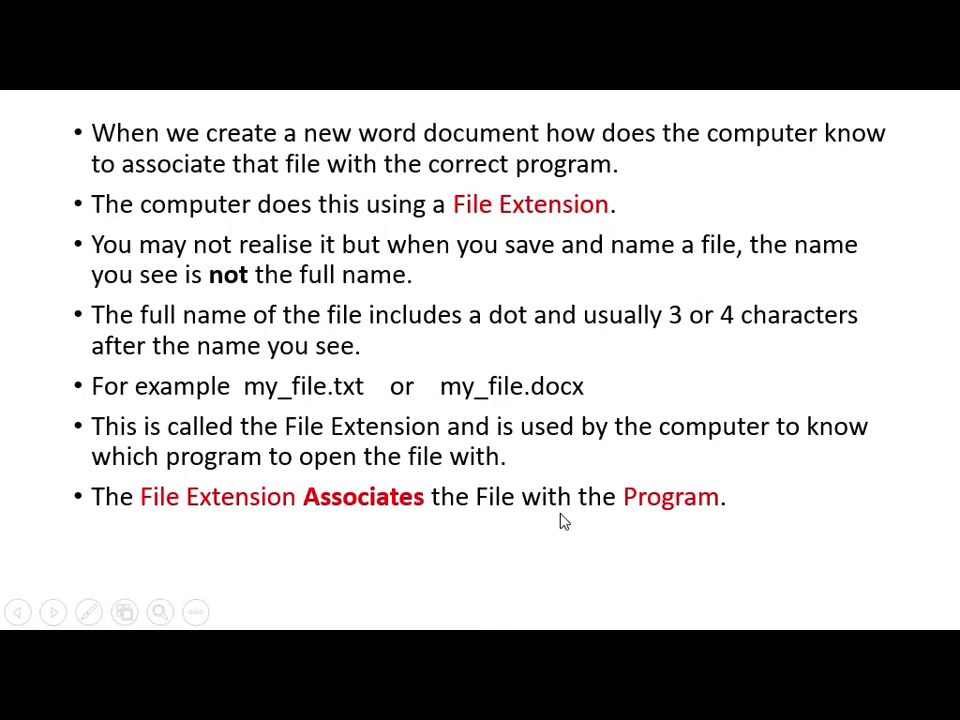
{"action": "left_click", "coordinate": [690, 515]}
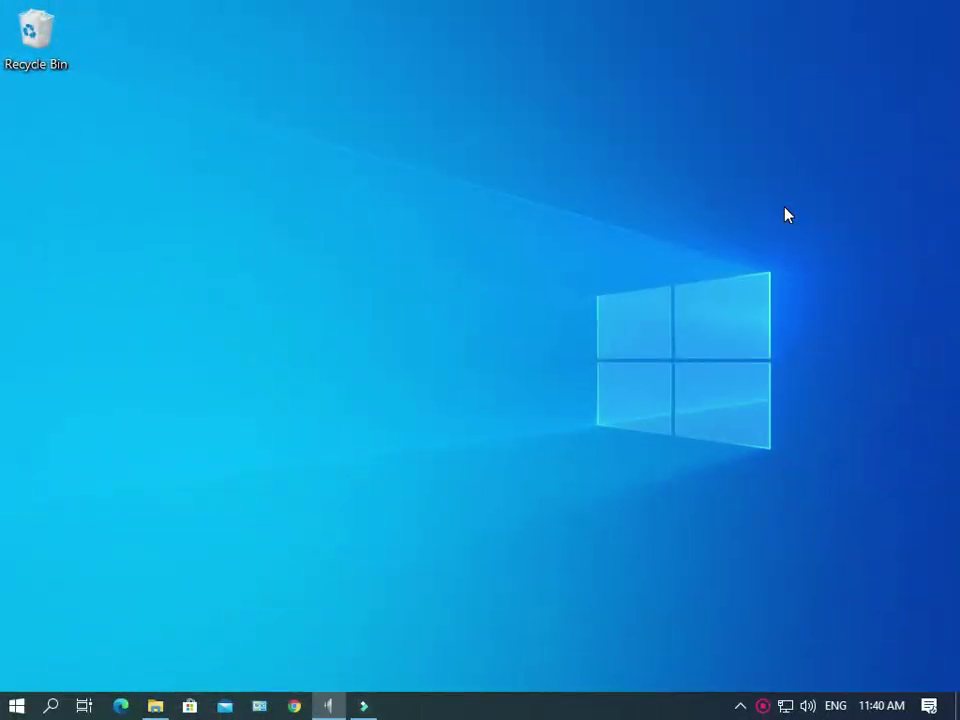
Step: Open the Digital Technology folder in Documents and display its files in the Details layout
{"action": "key", "text": "super+e"}
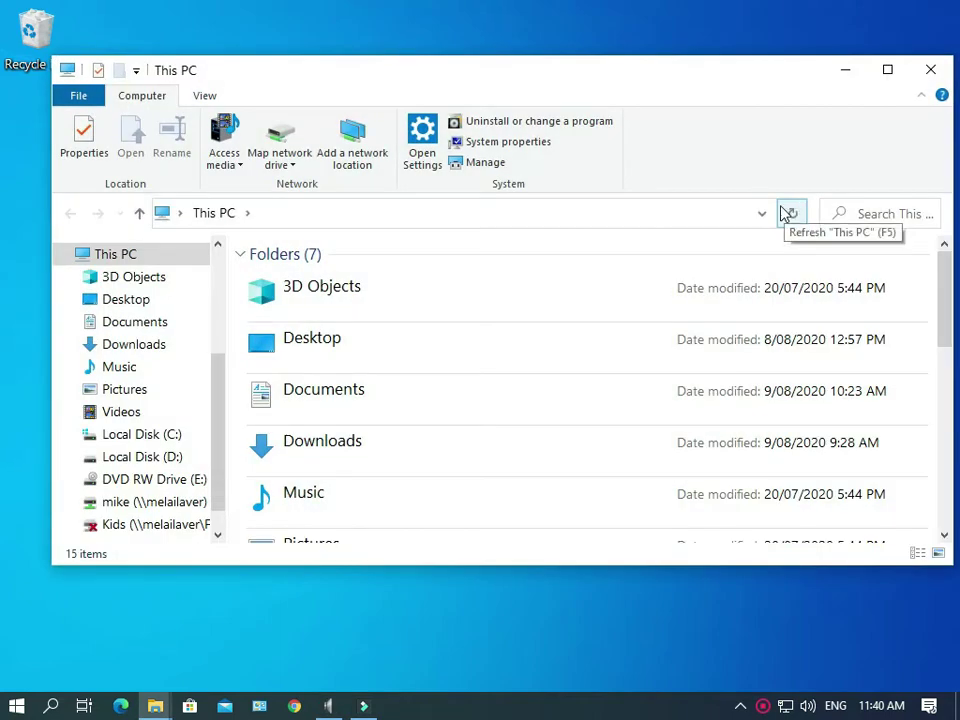
{"action": "left_click", "coordinate": [100, 321]}
{"action": "double_click", "coordinate": [279, 327]}
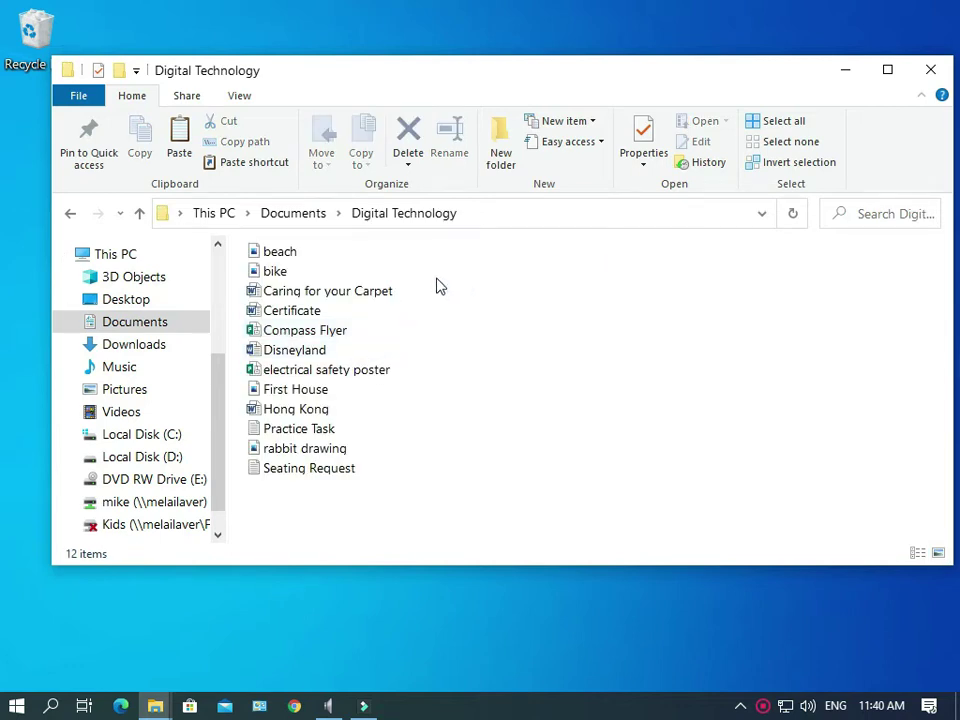
{"action": "left_click", "coordinate": [238, 98]}
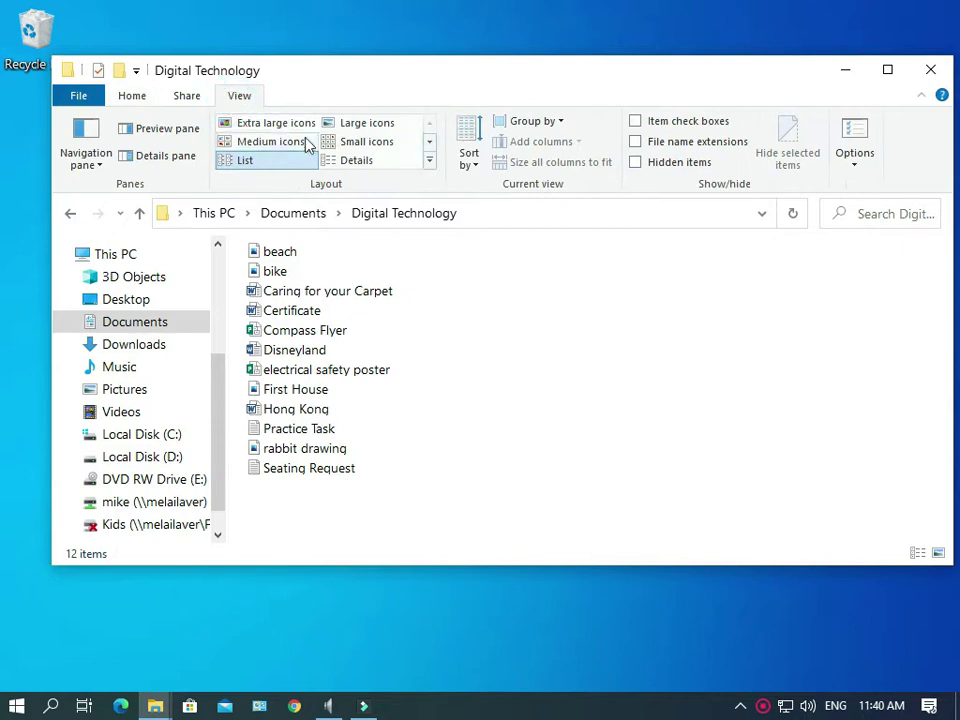
{"action": "left_click", "coordinate": [357, 164]}
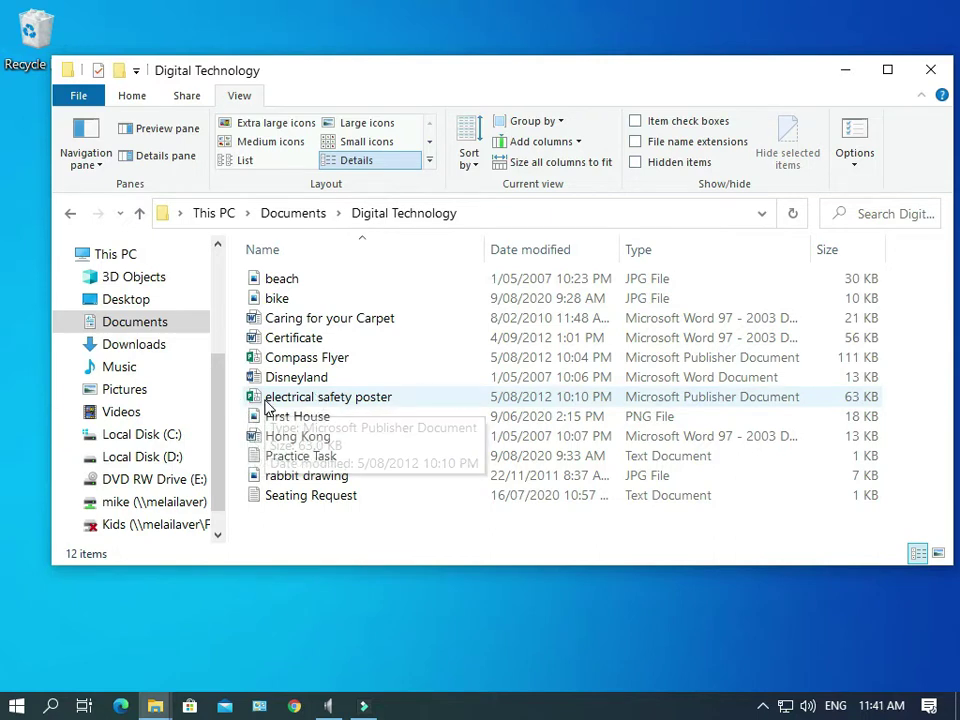
Step: Open the electrical safety poster file in its default program to view it, and close it again
{"action": "left_click", "coordinate": [270, 403]}
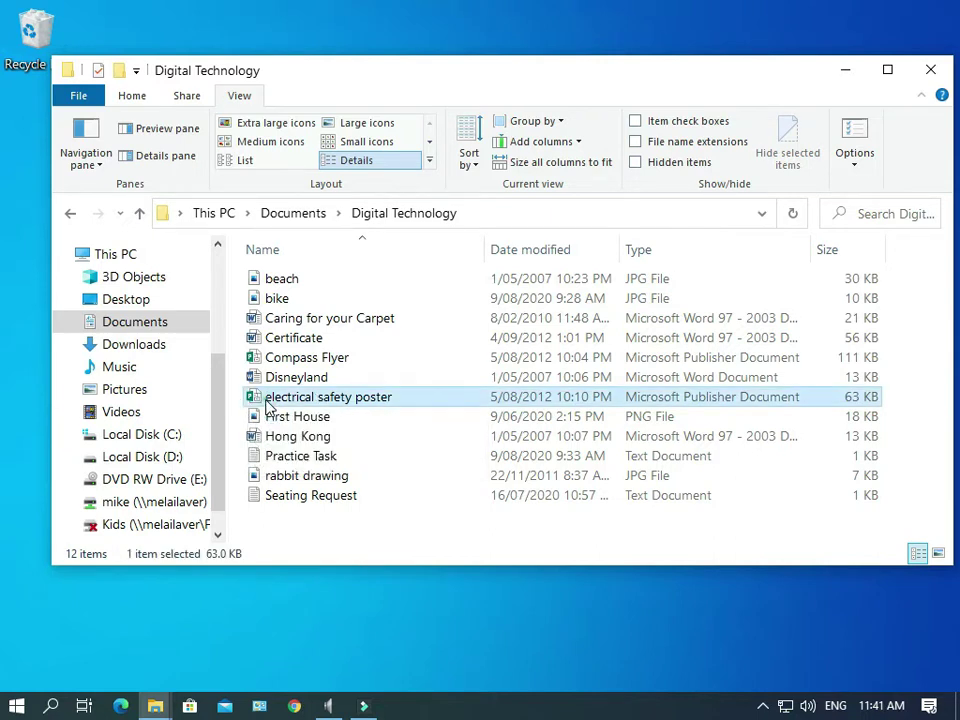
{"action": "double_click", "coordinate": [279, 400]}
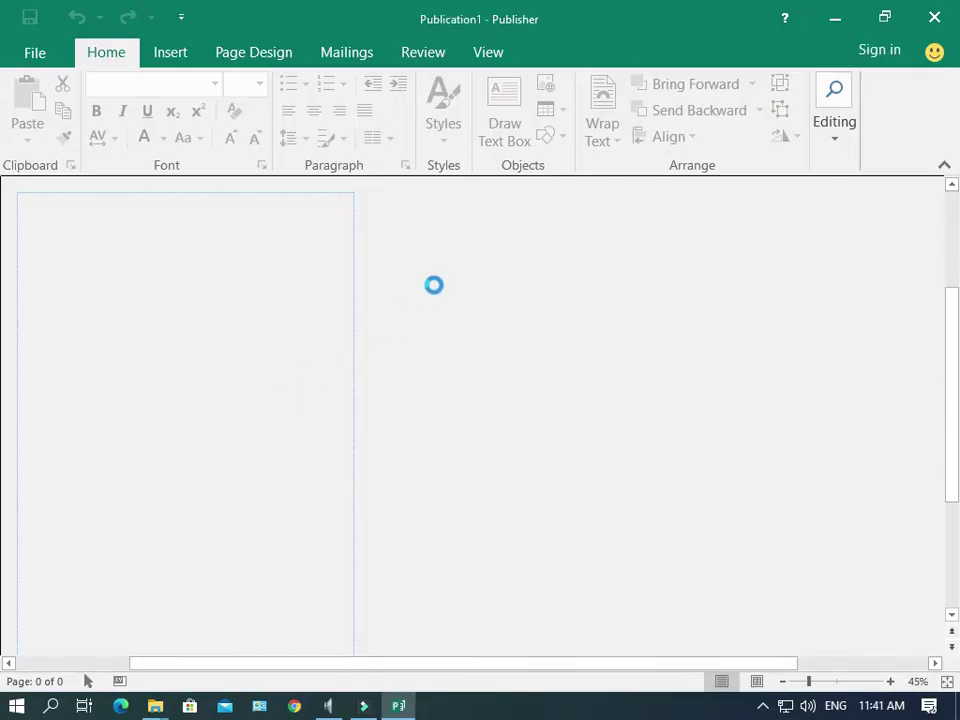
{"action": "left_click", "coordinate": [589, 487]}
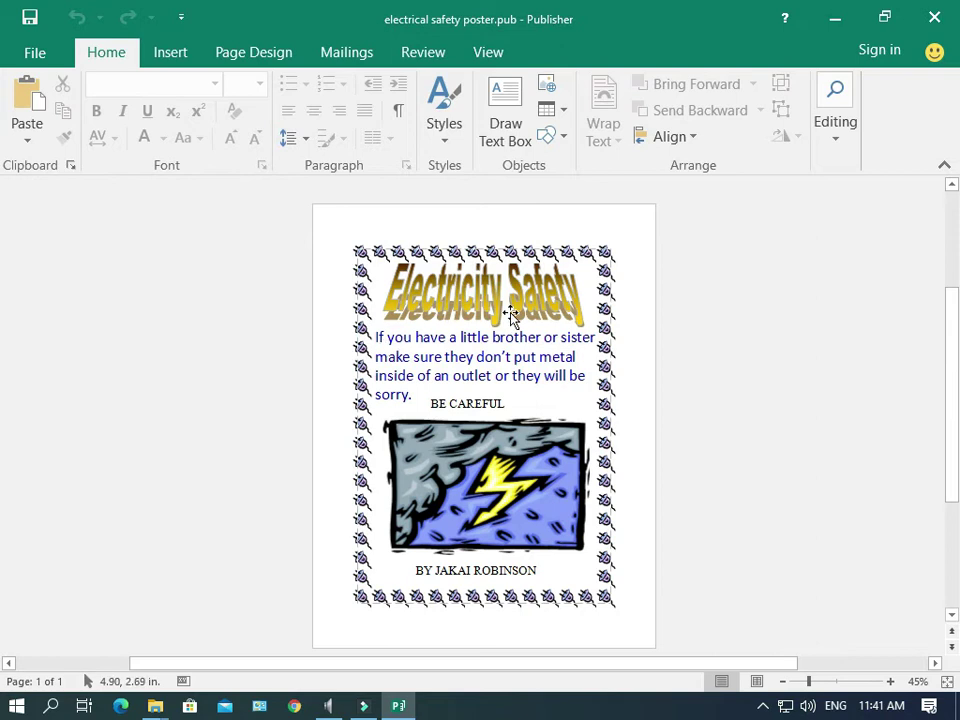
{"action": "left_click", "coordinate": [932, 22]}
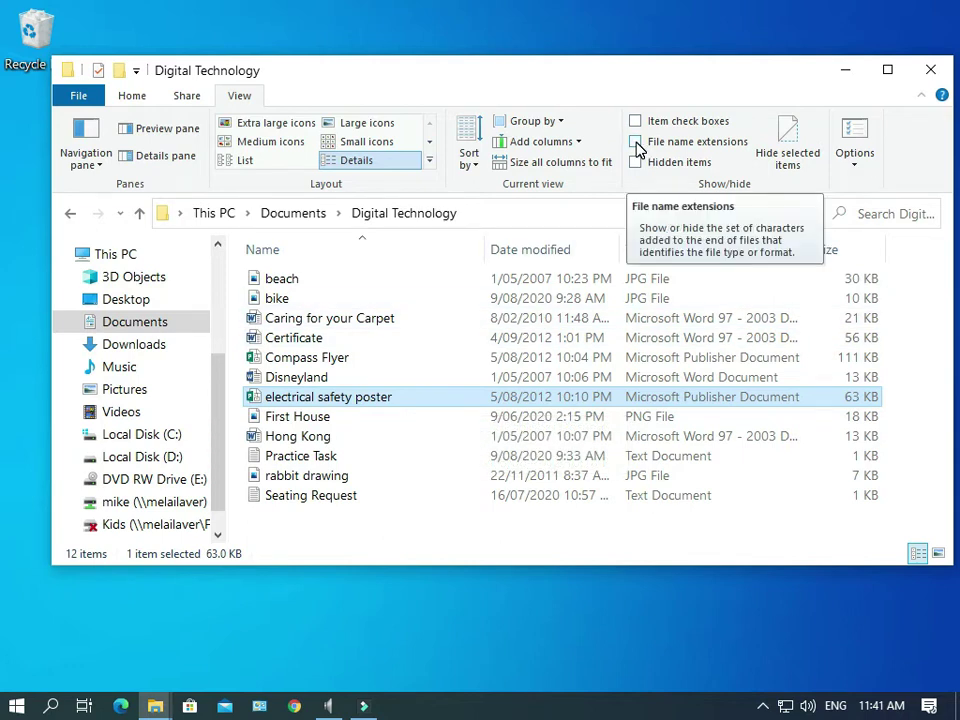
Step: Show file name extensions in the Digital Technology folder and check the file type of Certificate.doc
{"action": "left_click", "coordinate": [637, 143]}
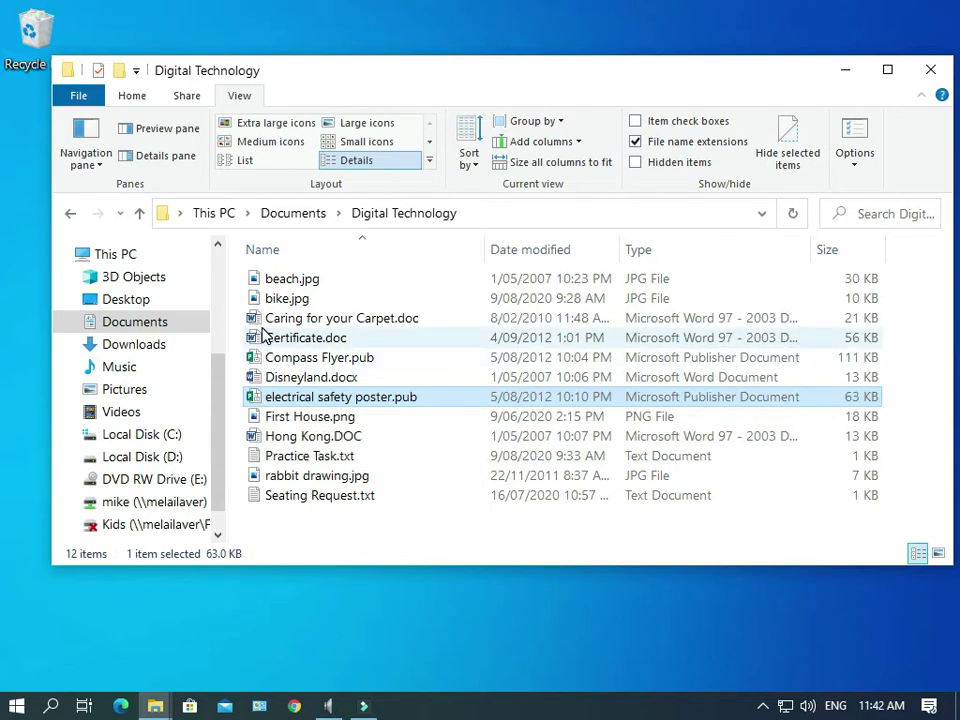
{"action": "left_click", "coordinate": [256, 340]}
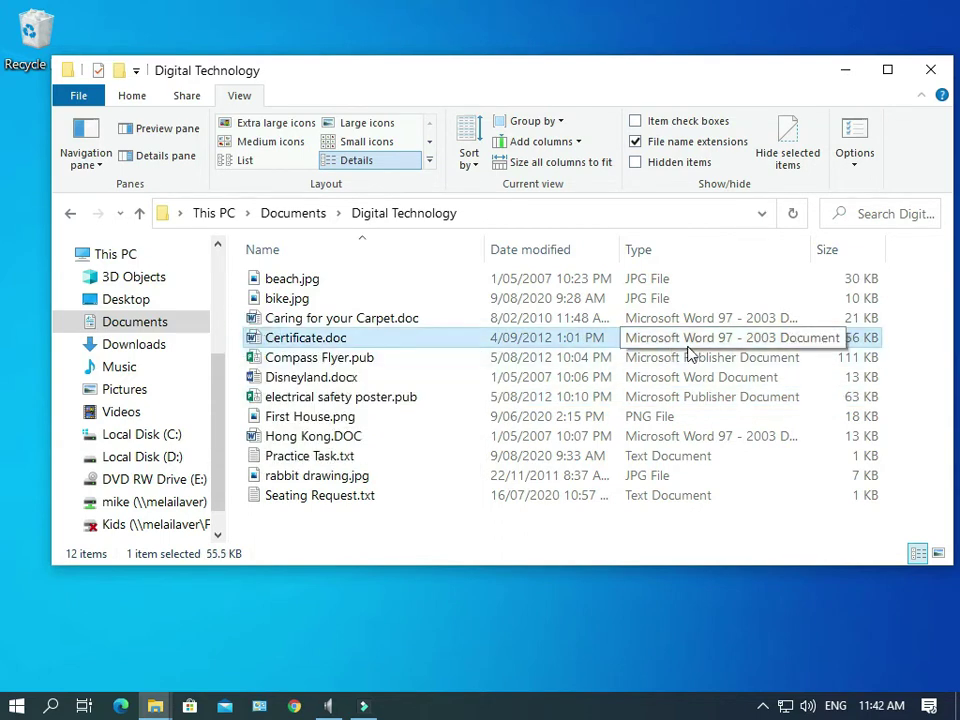
{"action": "mouse_move", "coordinate": [254, 347]}
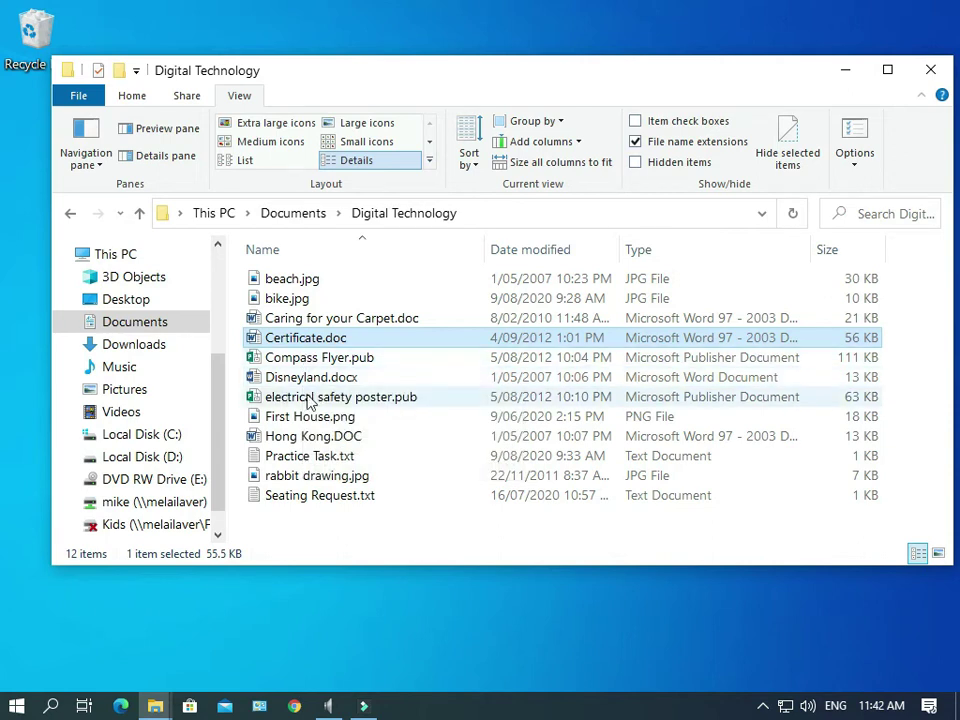
Step: Check the file type of Practice Task.txt, view it in its default program and close it
{"action": "left_click", "coordinate": [281, 459]}
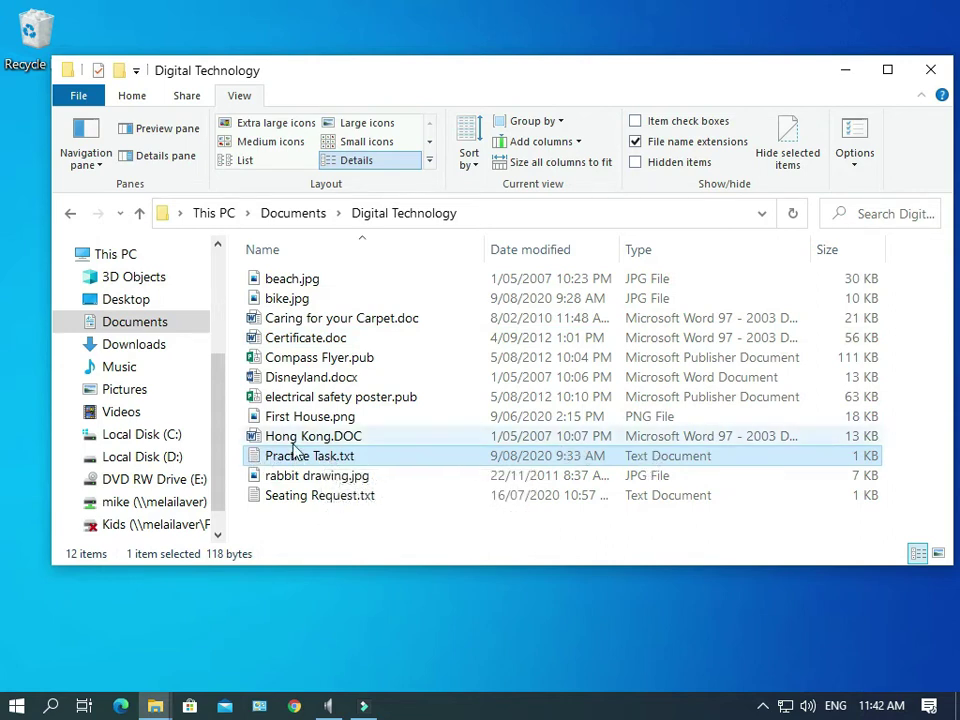
{"action": "mouse_move", "coordinate": [255, 463]}
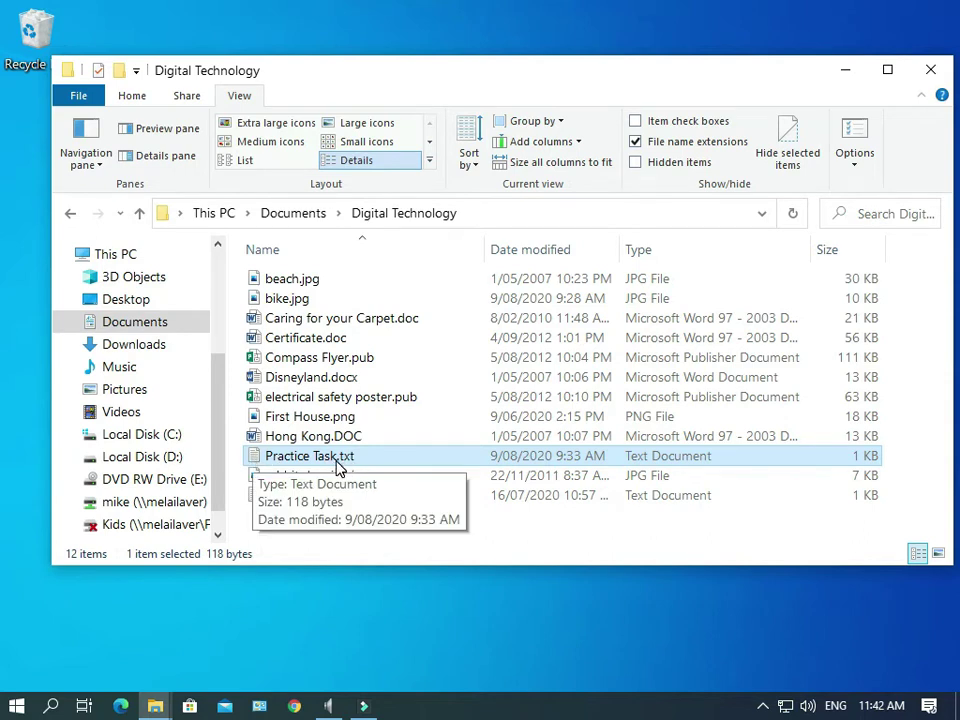
{"action": "double_click", "coordinate": [297, 457]}
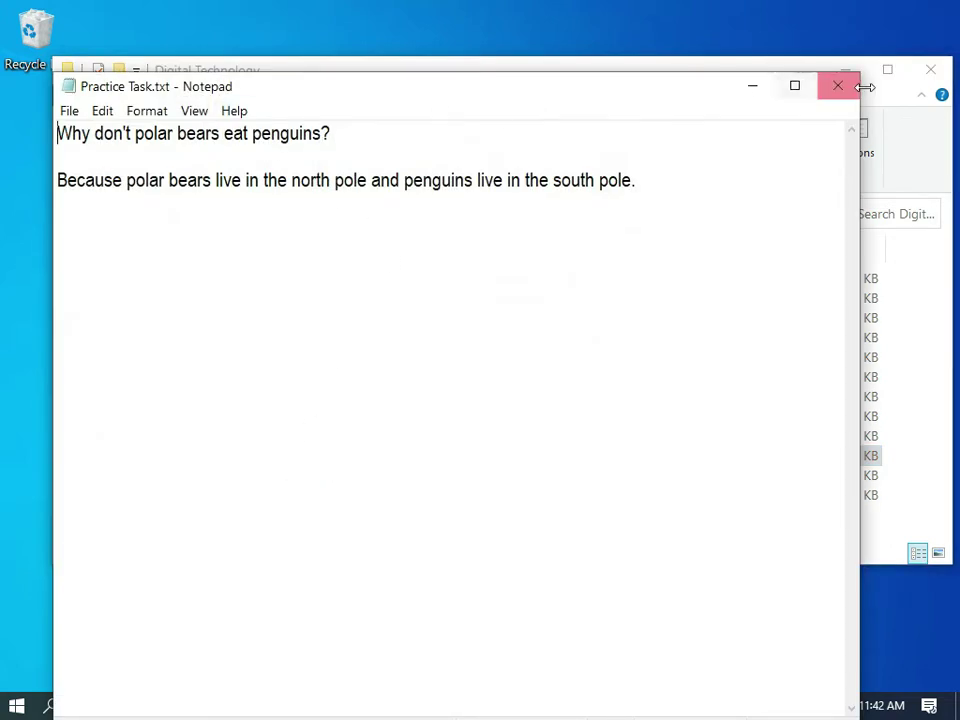
{"action": "left_click", "coordinate": [844, 88]}
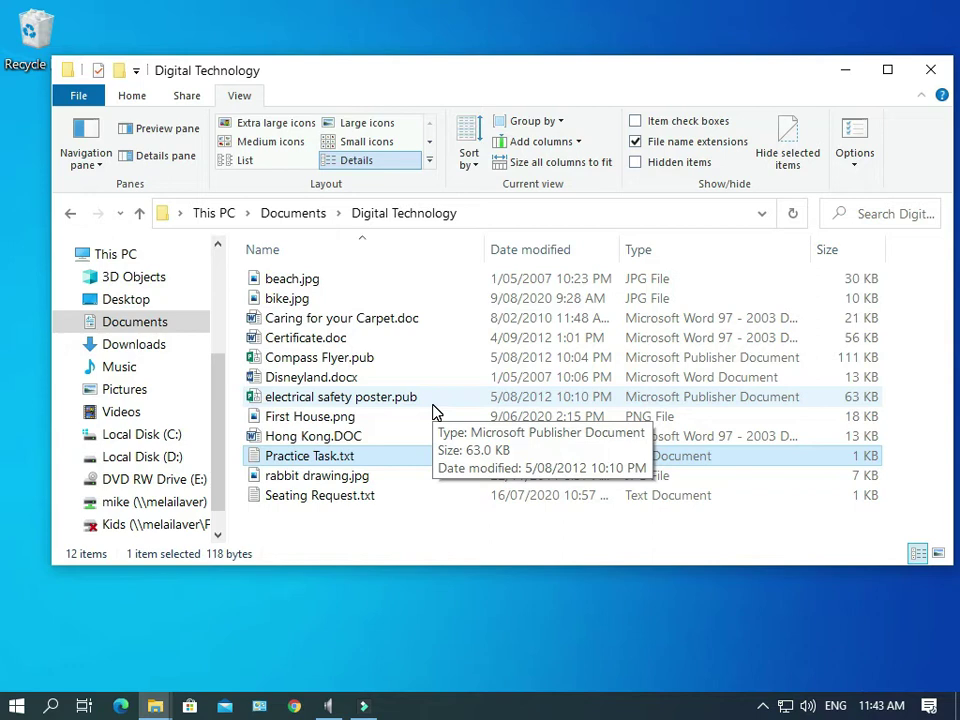
Step: View First House.png in its default program and close the picture
{"action": "left_click", "coordinate": [322, 418]}
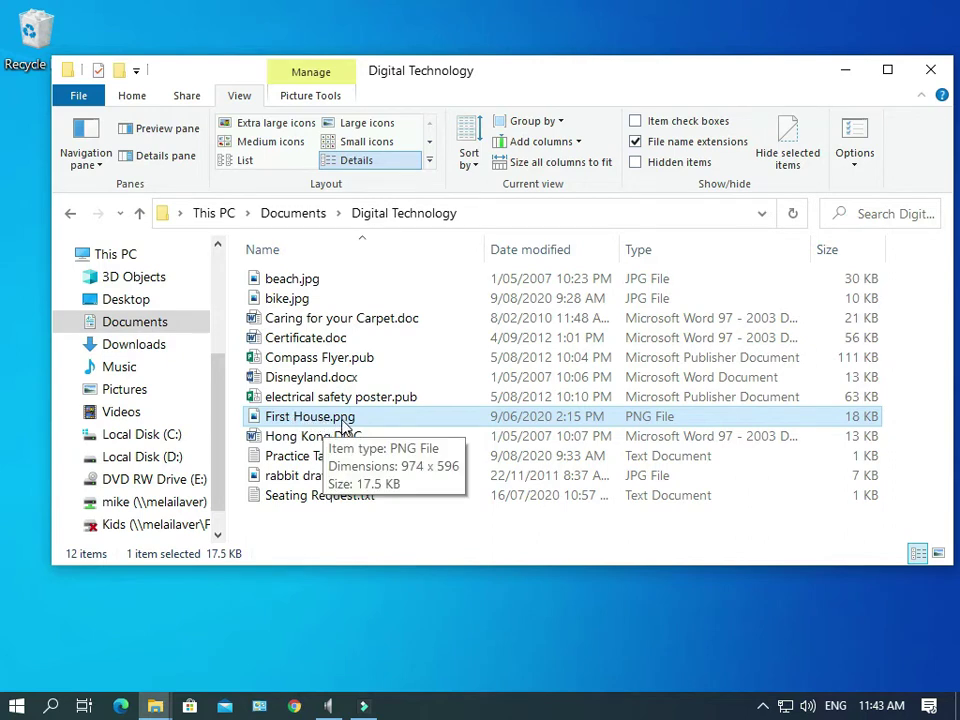
{"action": "double_click", "coordinate": [253, 417]}
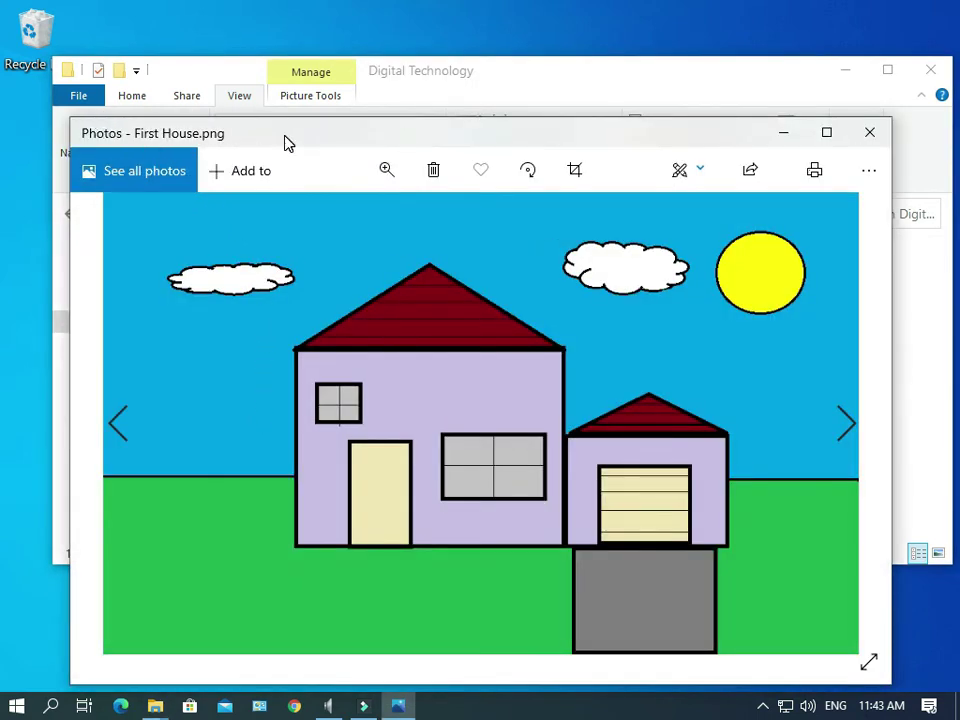
{"action": "left_click_drag", "start_coordinate": [284, 143], "coordinate": [267, 118]}
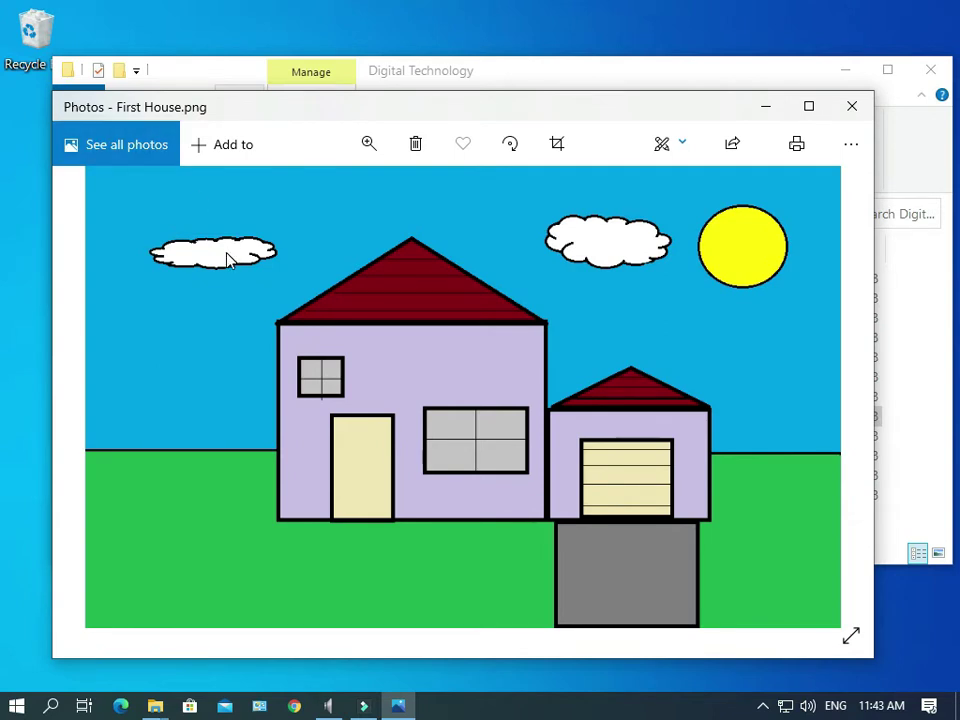
{"action": "left_click", "coordinate": [848, 112]}
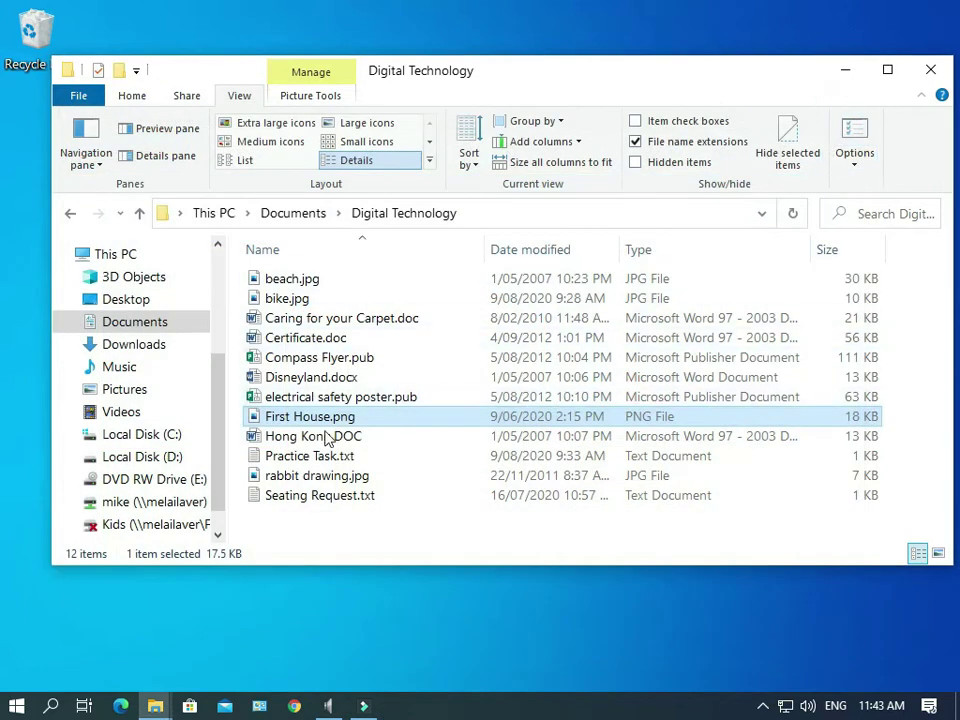
Step: Open First House.png with Paint instead of its default program
{"action": "mouse_move", "coordinate": [259, 425]}
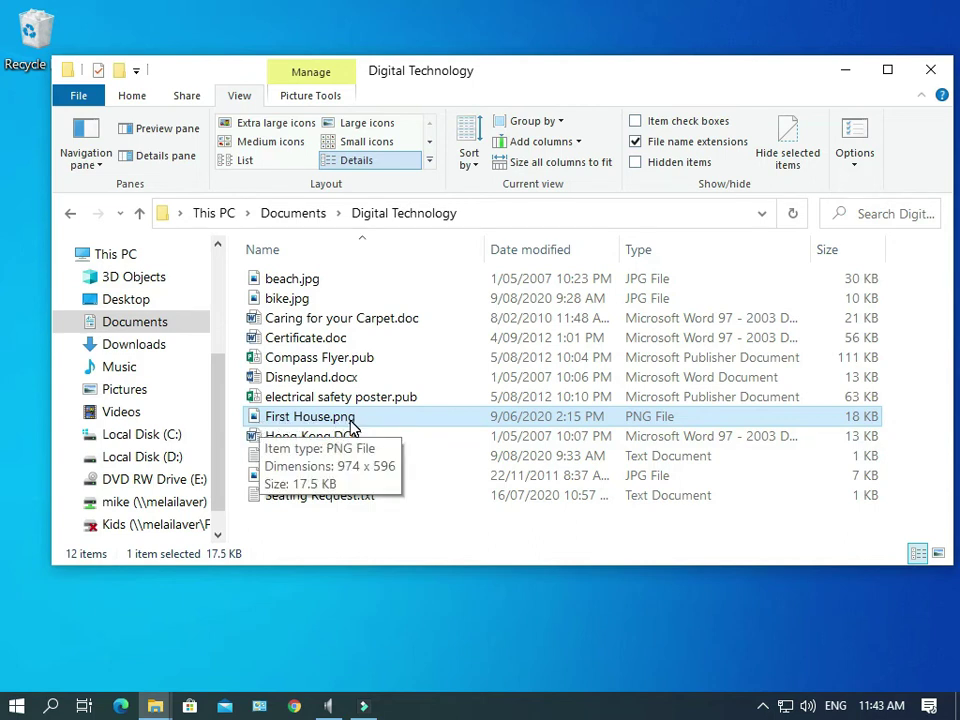
{"action": "right_click", "coordinate": [281, 424]}
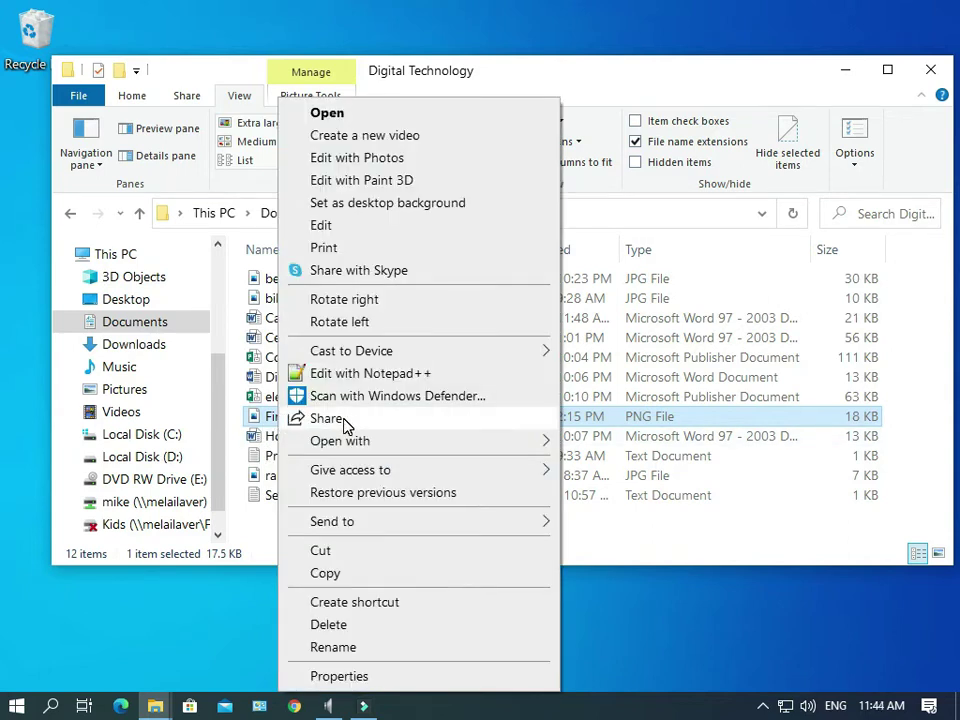
{"action": "mouse_move", "coordinate": [350, 441]}
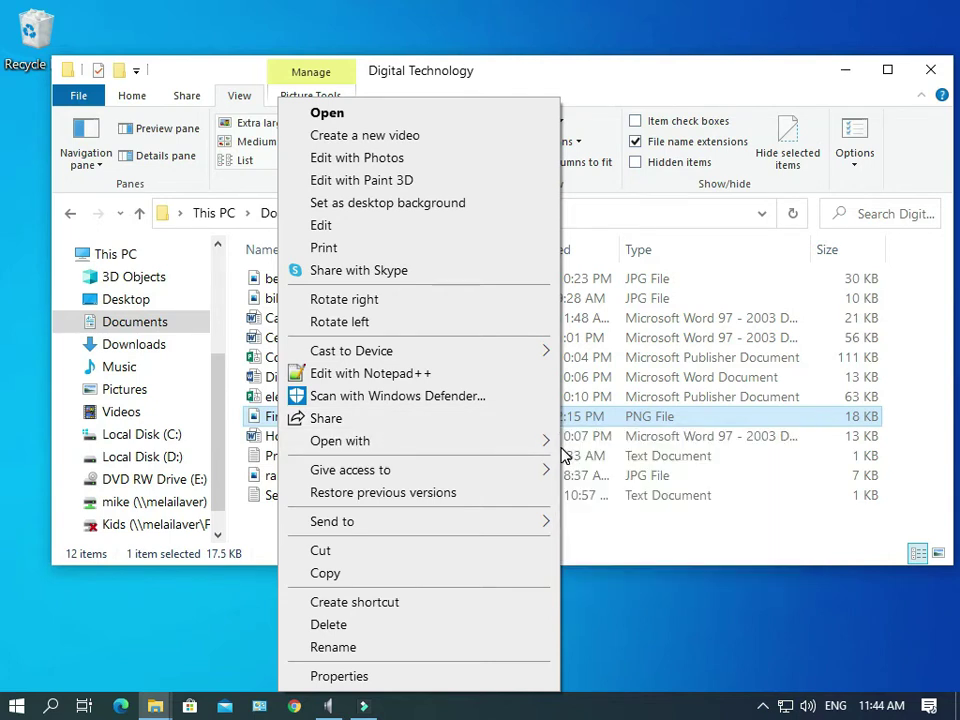
{"action": "mouse_move", "coordinate": [535, 443]}
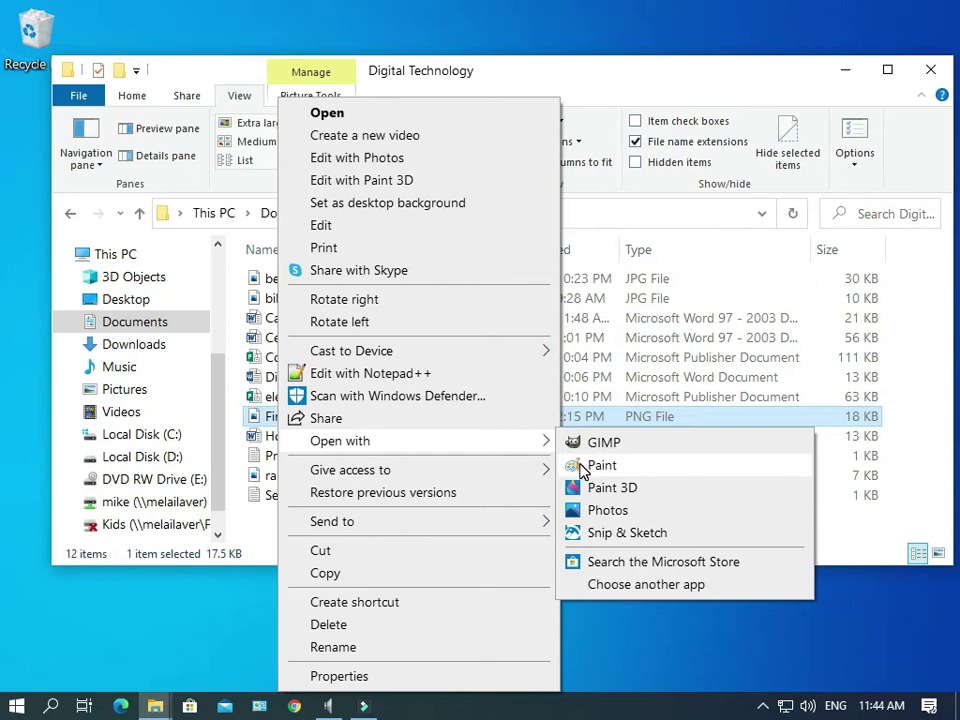
{"action": "left_click", "coordinate": [602, 465]}
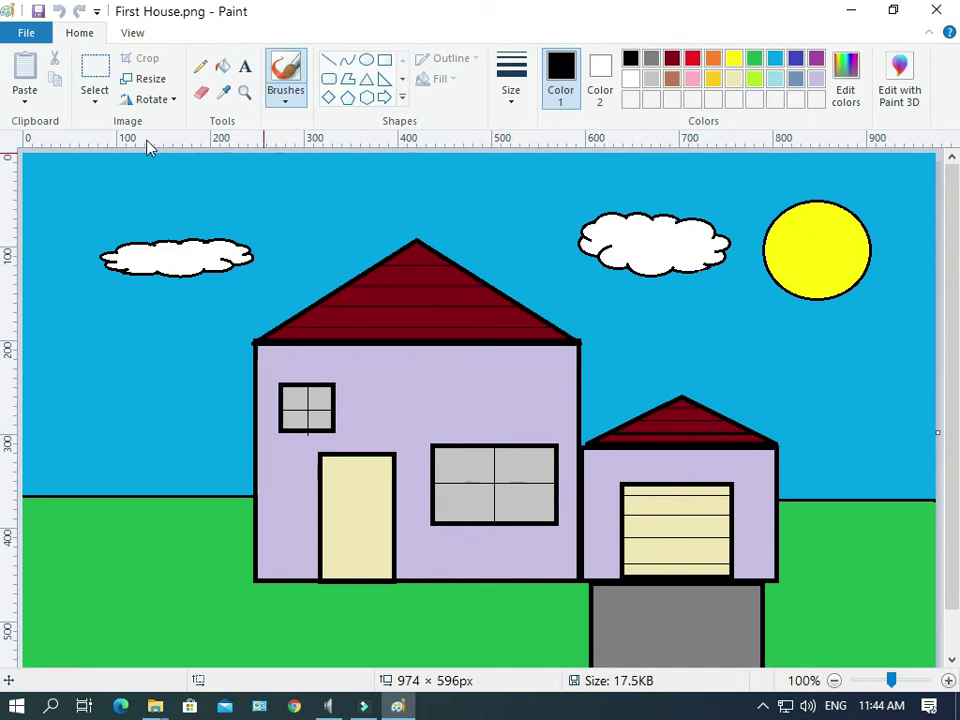
Step: Fill the sky of the house drawing with gold and close the picture without saving
{"action": "left_click", "coordinate": [223, 66]}
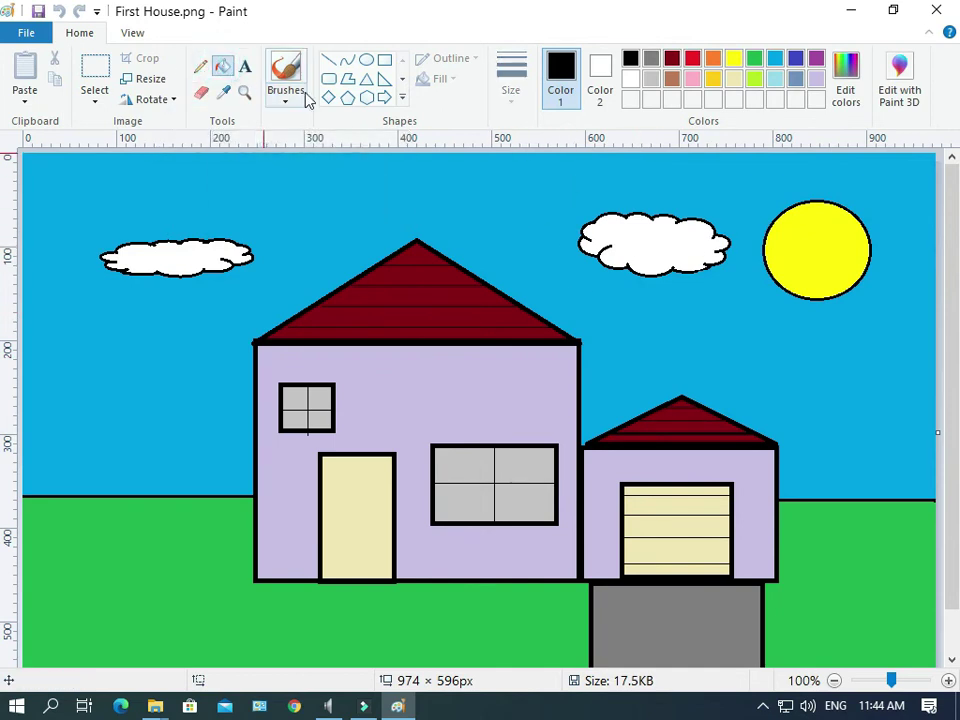
{"action": "left_click", "coordinate": [713, 80]}
{"action": "left_click", "coordinate": [503, 188]}
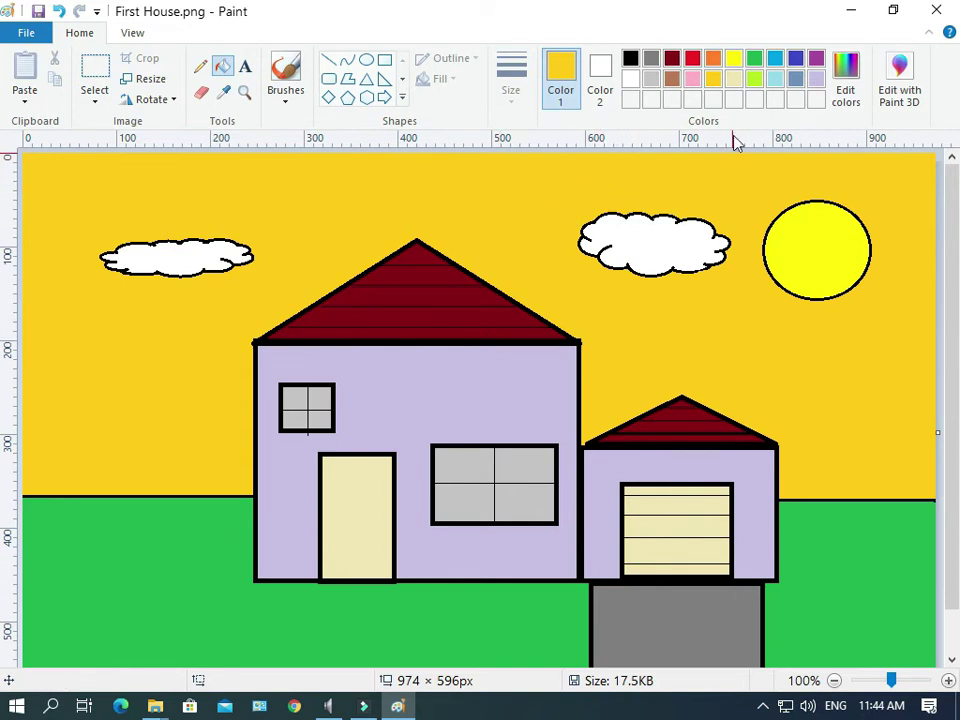
{"action": "left_click", "coordinate": [938, 12]}
{"action": "left_click", "coordinate": [492, 380]}
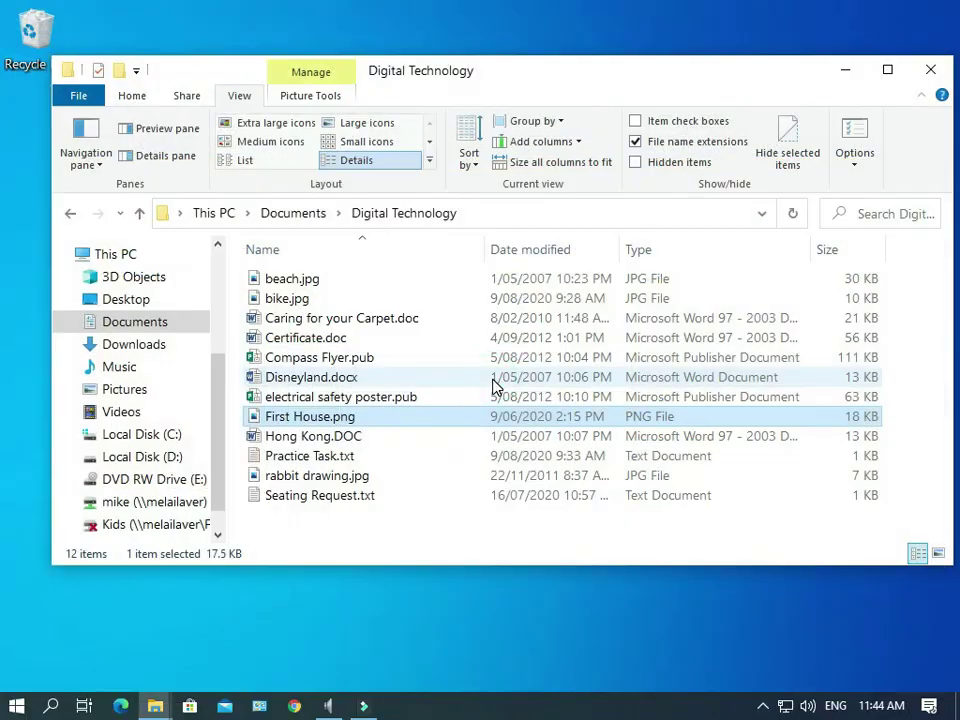
Step: Change the extension of electrical safety poster.pub to docx and accept the extension change
{"action": "key", "text": "alt"}
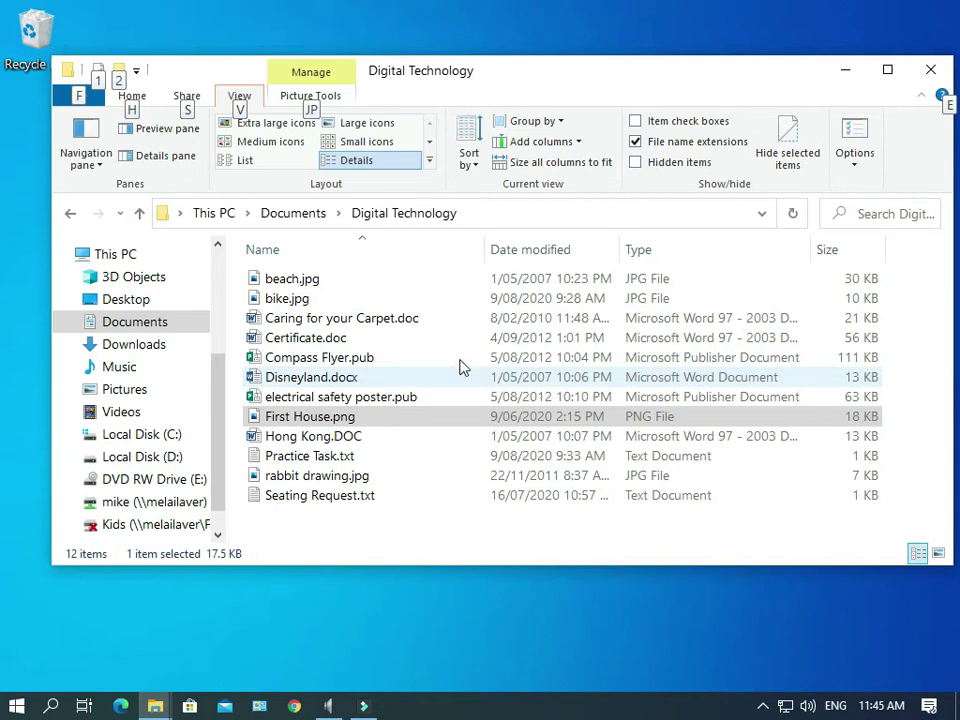
{"action": "left_click", "coordinate": [307, 399]}
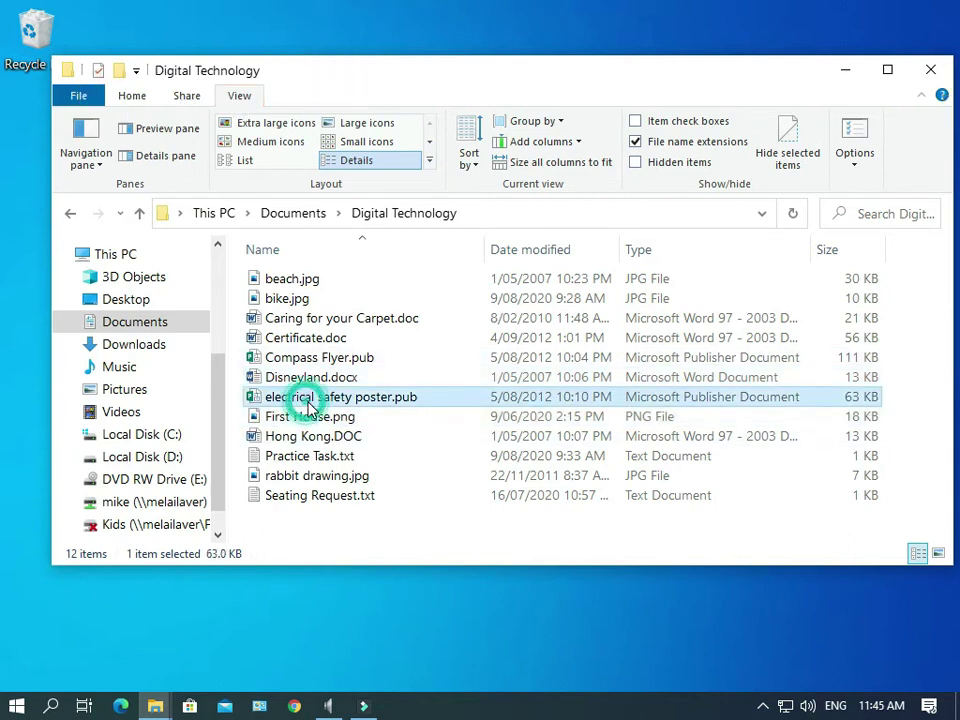
{"action": "right_click", "coordinate": [397, 404]}
{"action": "left_click", "coordinate": [456, 648]}
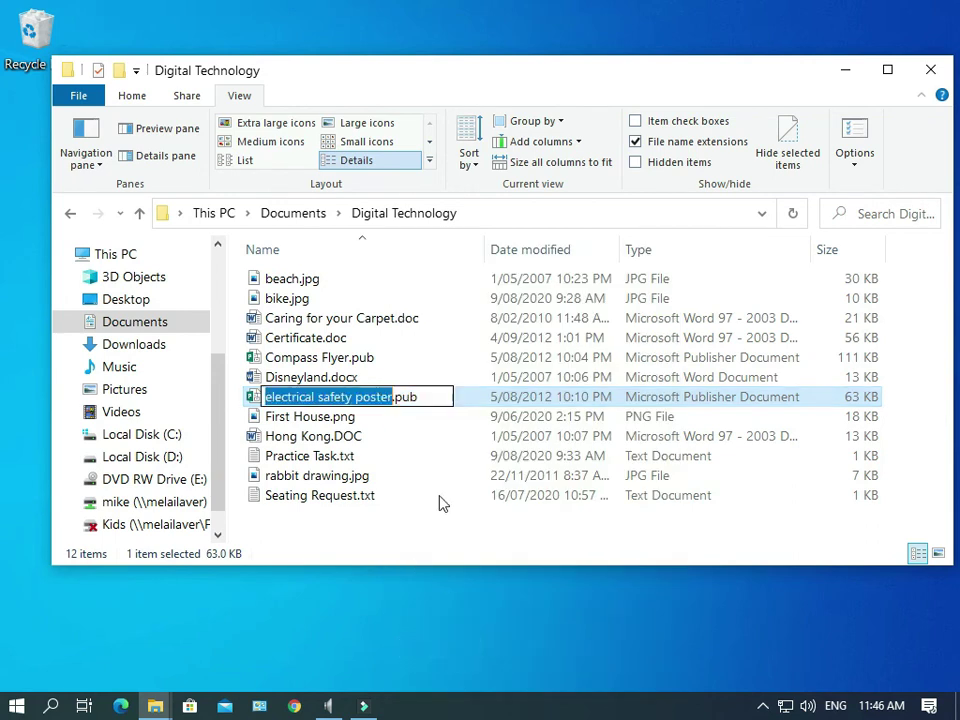
{"action": "left_click", "coordinate": [395, 397]}
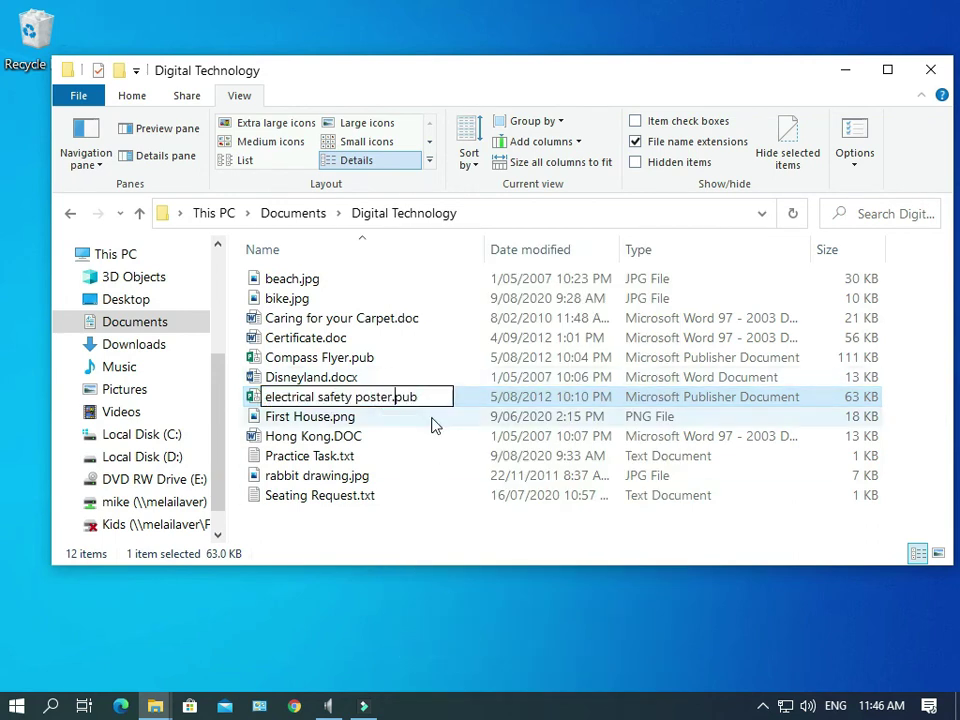
{"action": "key", "text": "Delete"}
{"action": "key", "text": "Delete"}
{"action": "key", "text": "Delete"}
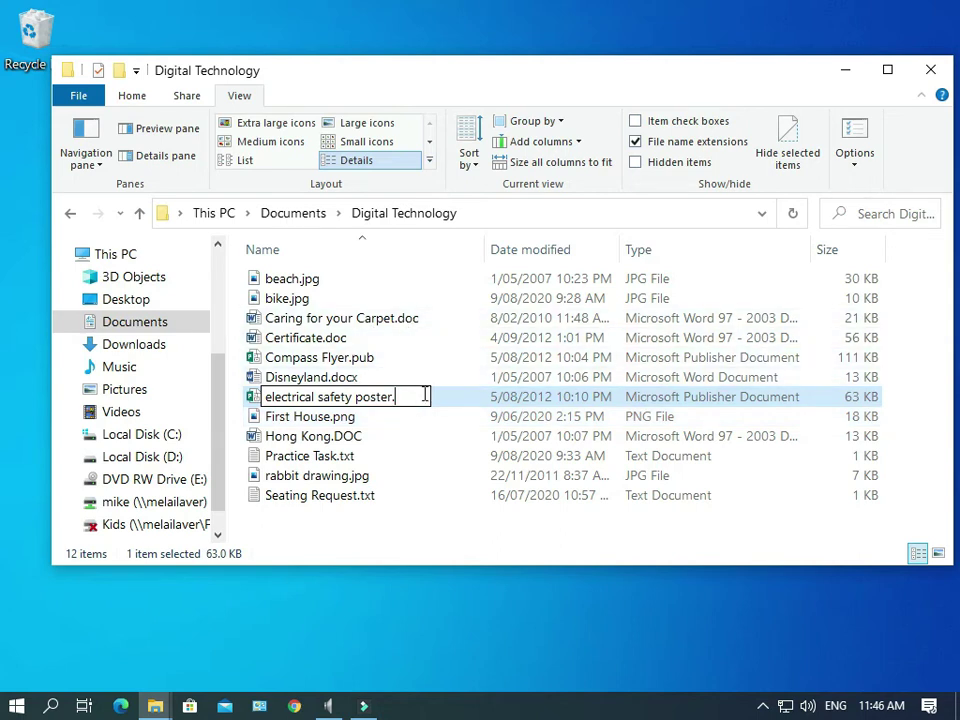
{"action": "type", "text": "doc"}
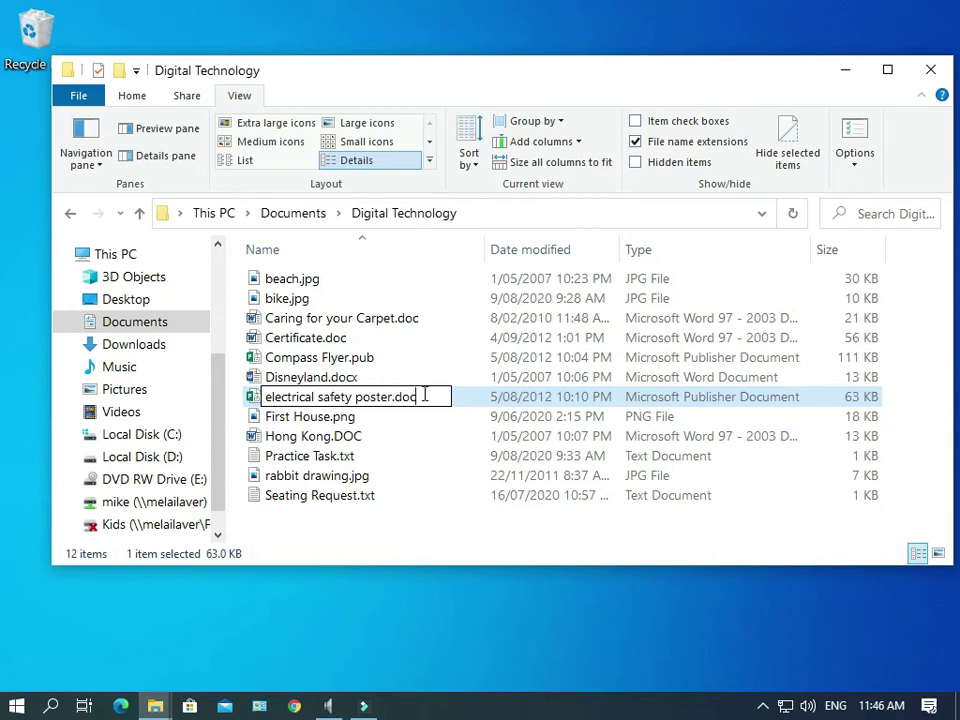
{"action": "type", "text": "x"}
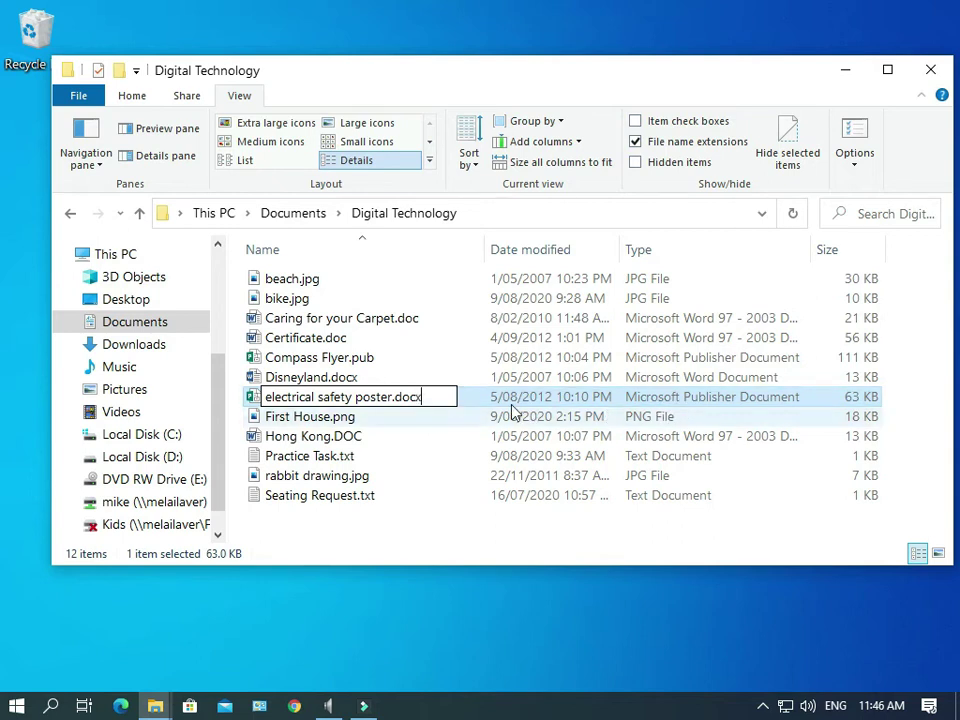
{"action": "left_click", "coordinate": [456, 418]}
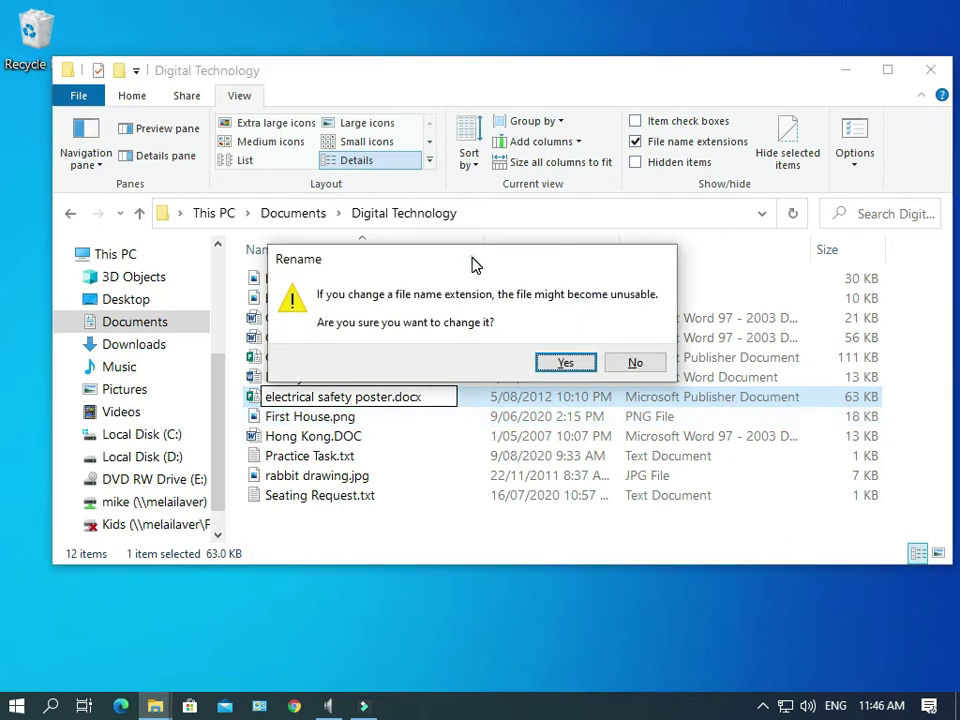
{"action": "left_click_drag", "start_coordinate": [475, 260], "coordinate": [395, 272]}
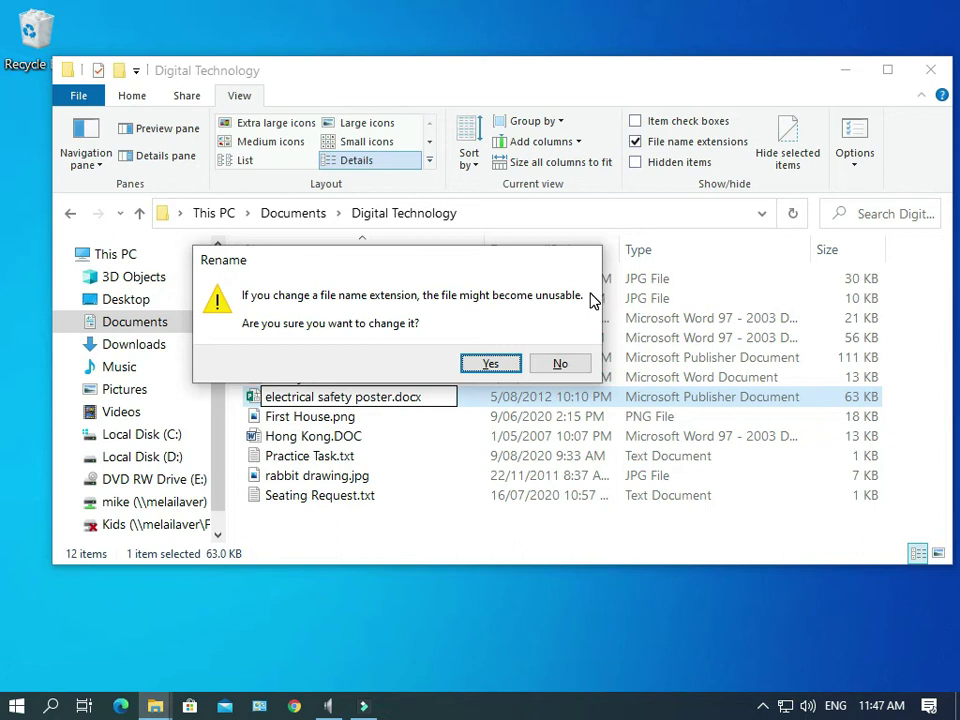
{"action": "left_click", "coordinate": [477, 366]}
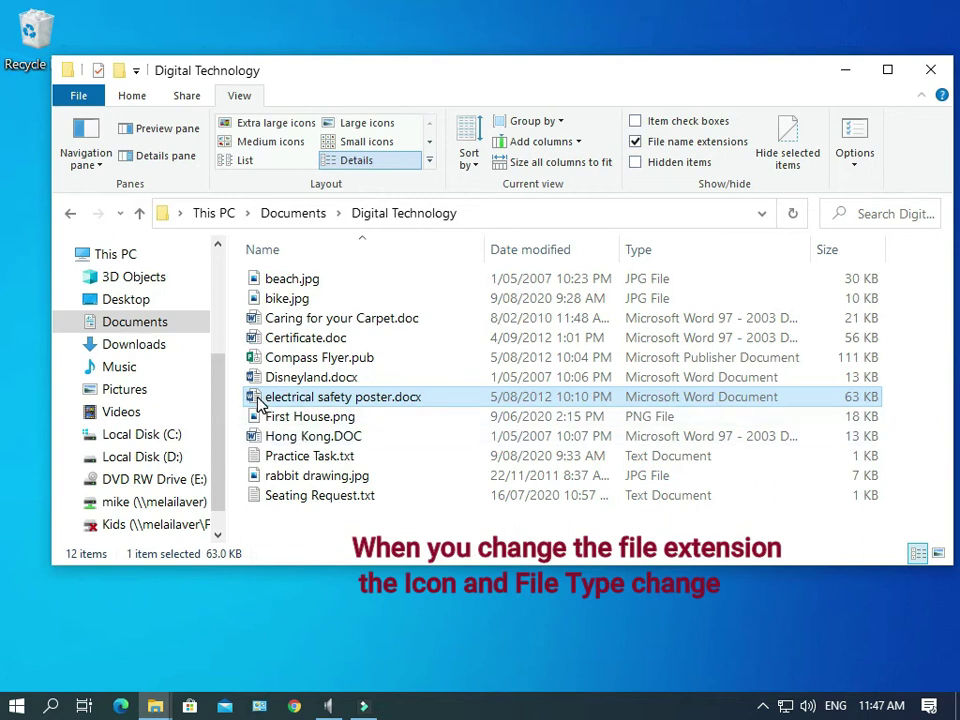
Step: Try to open electrical safety poster.docx in its default program, decline recovering the contents and close Word
{"action": "mouse_move", "coordinate": [256, 402]}
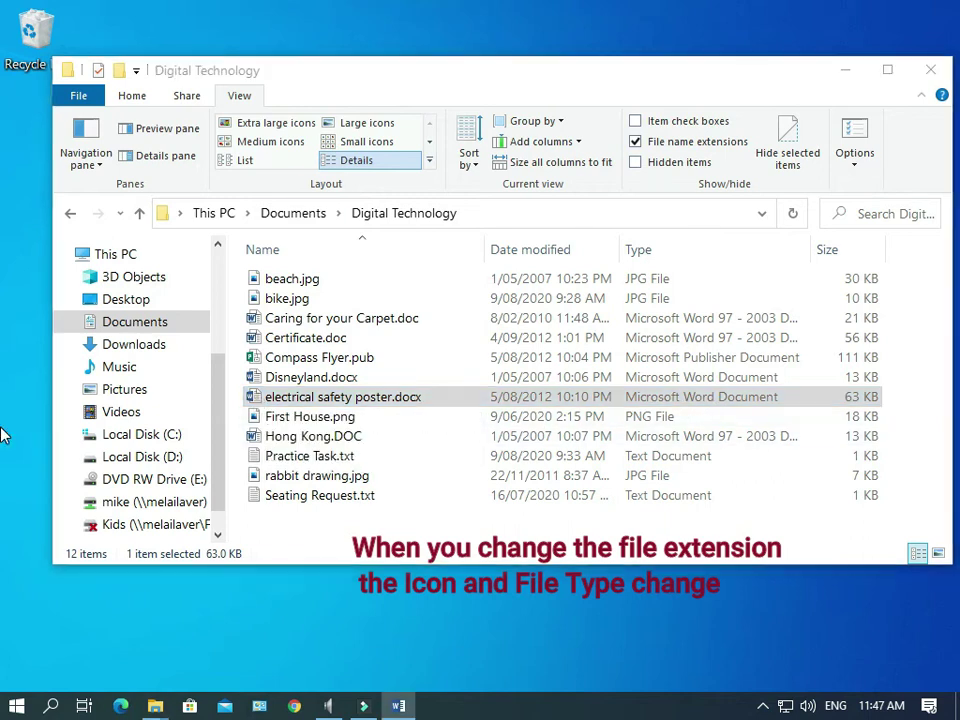
{"action": "key", "text": "alt"}
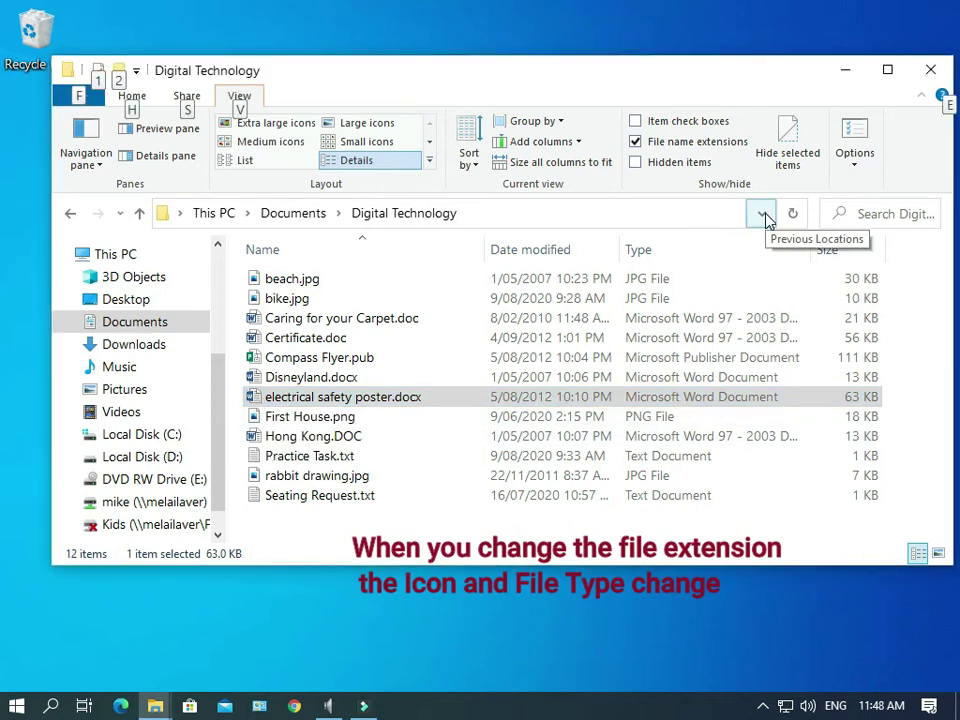
{"action": "left_click", "coordinate": [262, 402]}
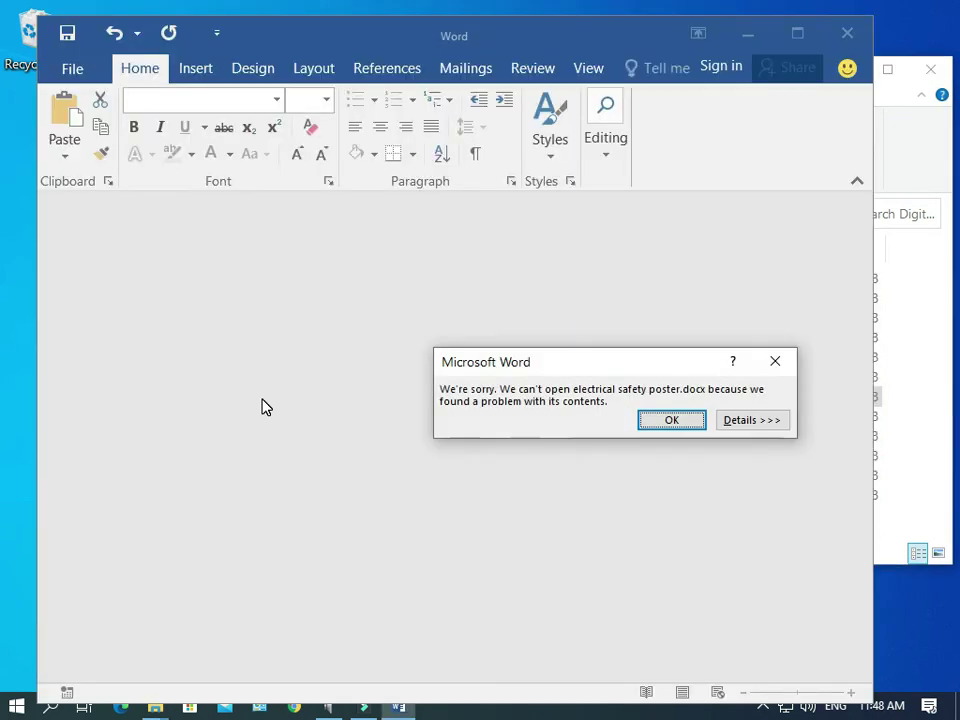
{"action": "left_click_drag", "start_coordinate": [490, 375], "coordinate": [355, 334]}
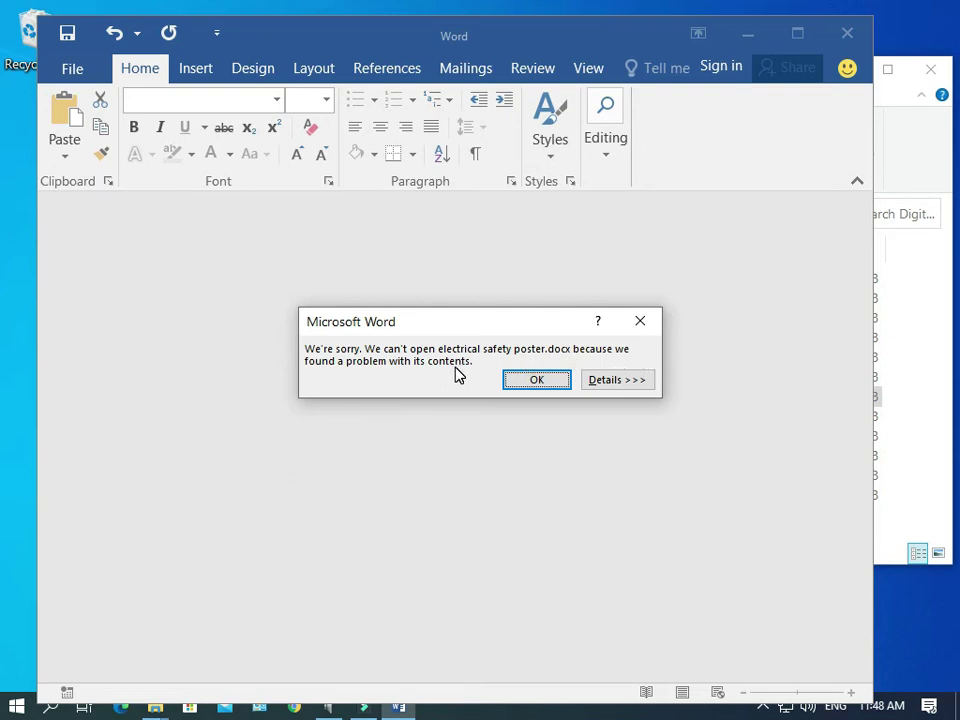
{"action": "left_click", "coordinate": [537, 380]}
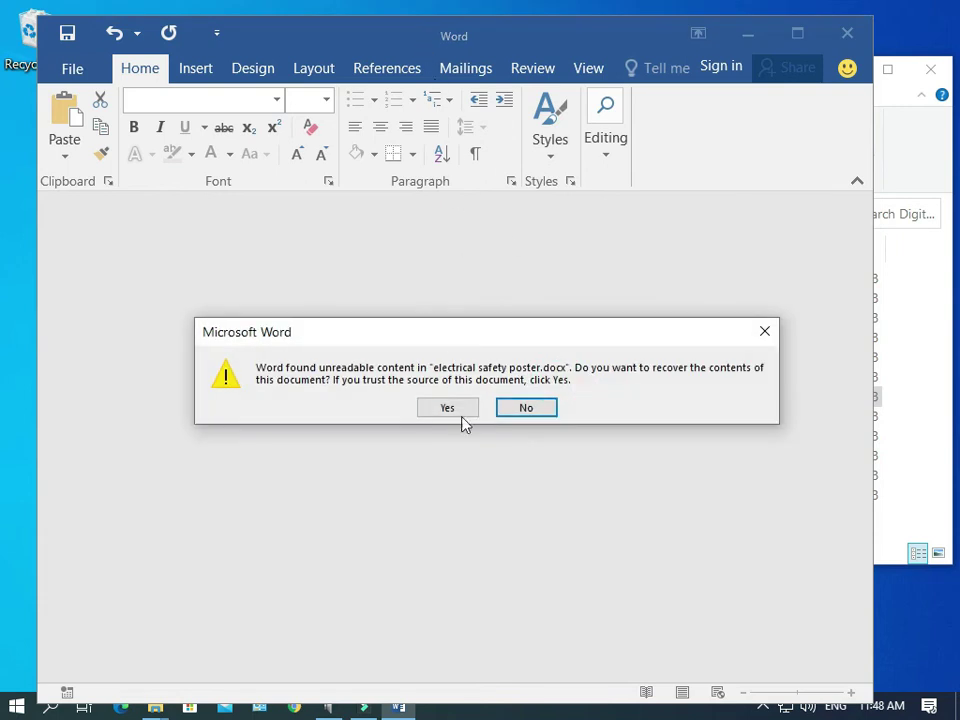
{"action": "left_click", "coordinate": [525, 407]}
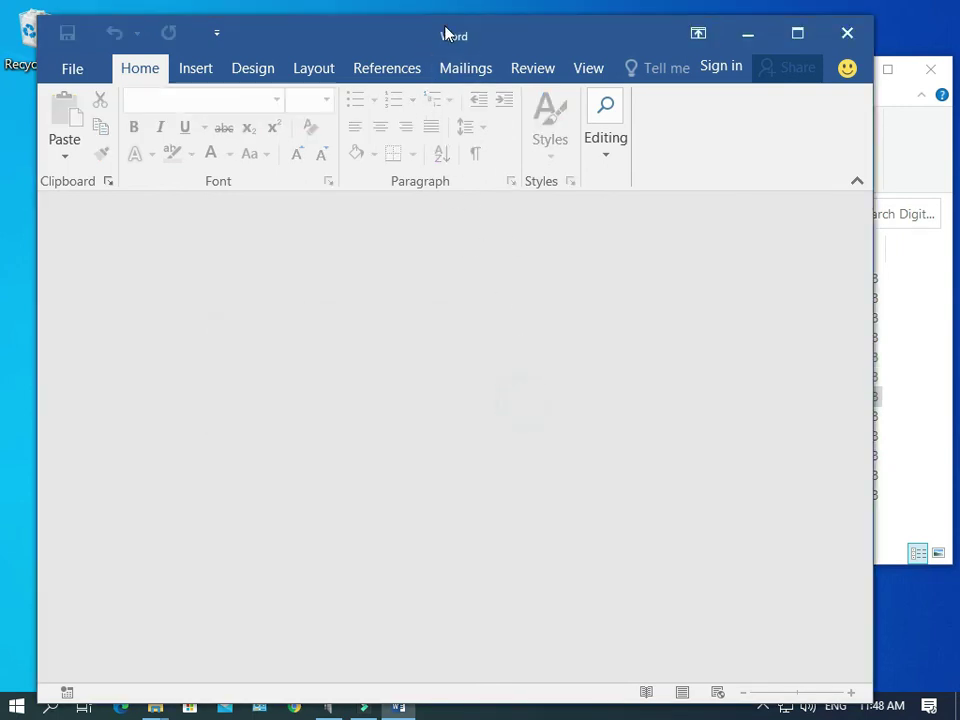
{"action": "left_click_drag", "start_coordinate": [535, 36], "coordinate": [560, 430]}
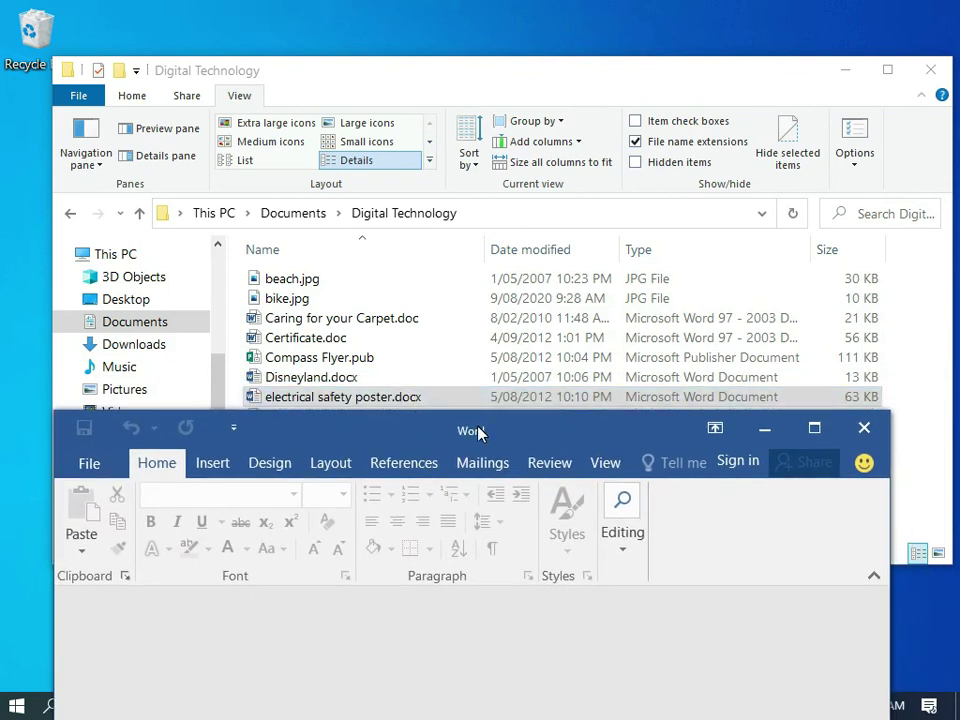
{"action": "left_click_drag", "start_coordinate": [478, 432], "coordinate": [491, 194]}
{"action": "left_click", "coordinate": [892, 204]}
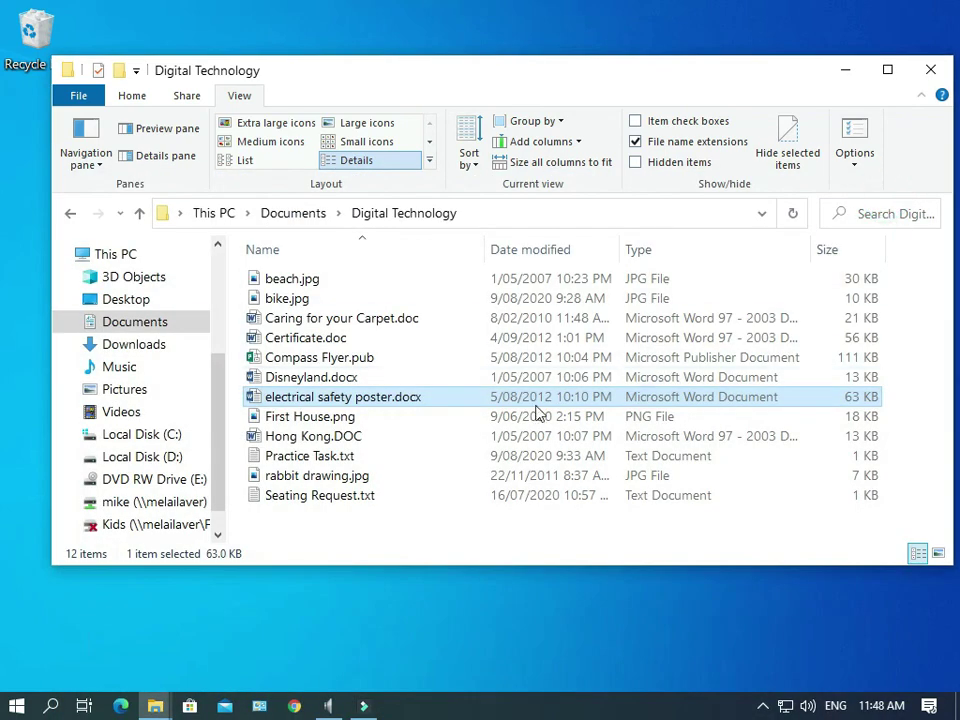
Step: Change the extension of electrical safety poster.docx to pub and accept the extension change
{"action": "left_click", "coordinate": [413, 396]}
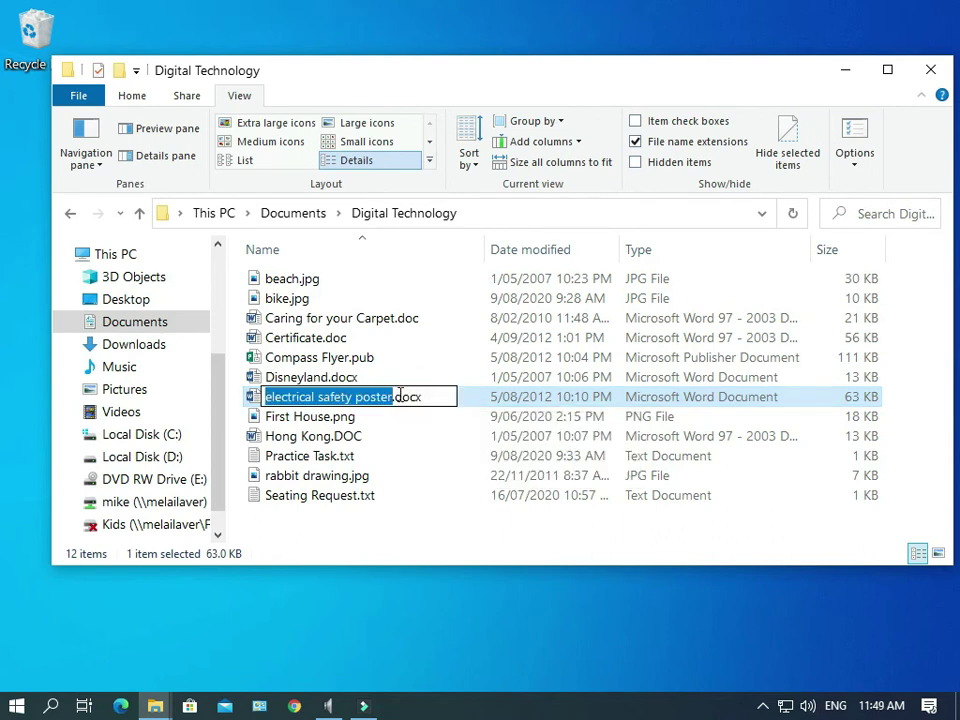
{"action": "left_click_drag", "start_coordinate": [398, 396], "coordinate": [429, 397]}
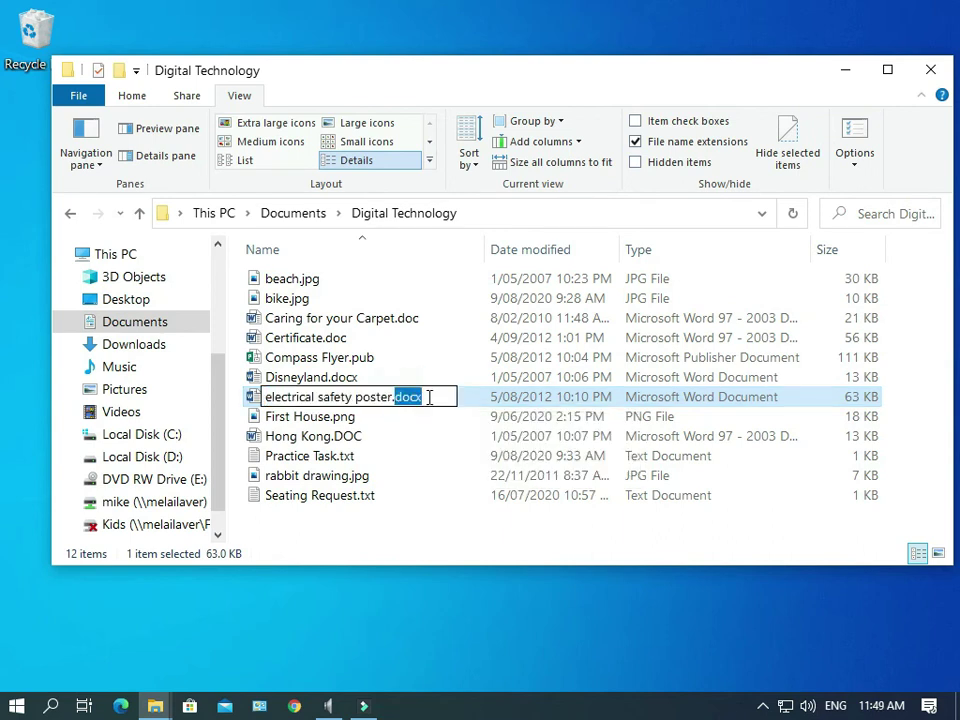
{"action": "type", "text": "pub"}
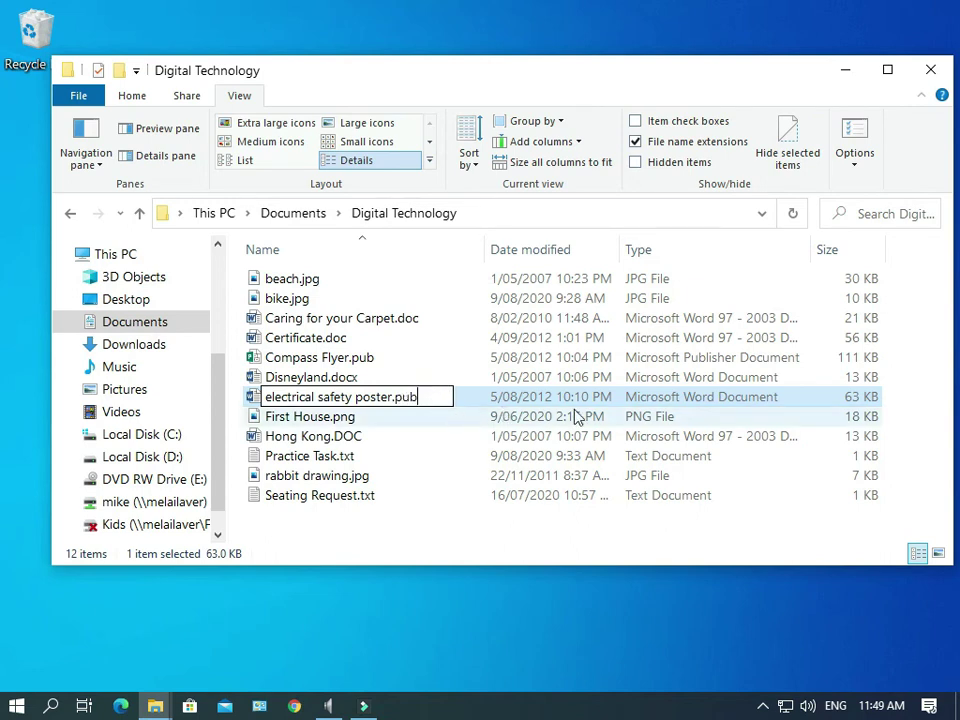
{"action": "key", "text": "Return"}
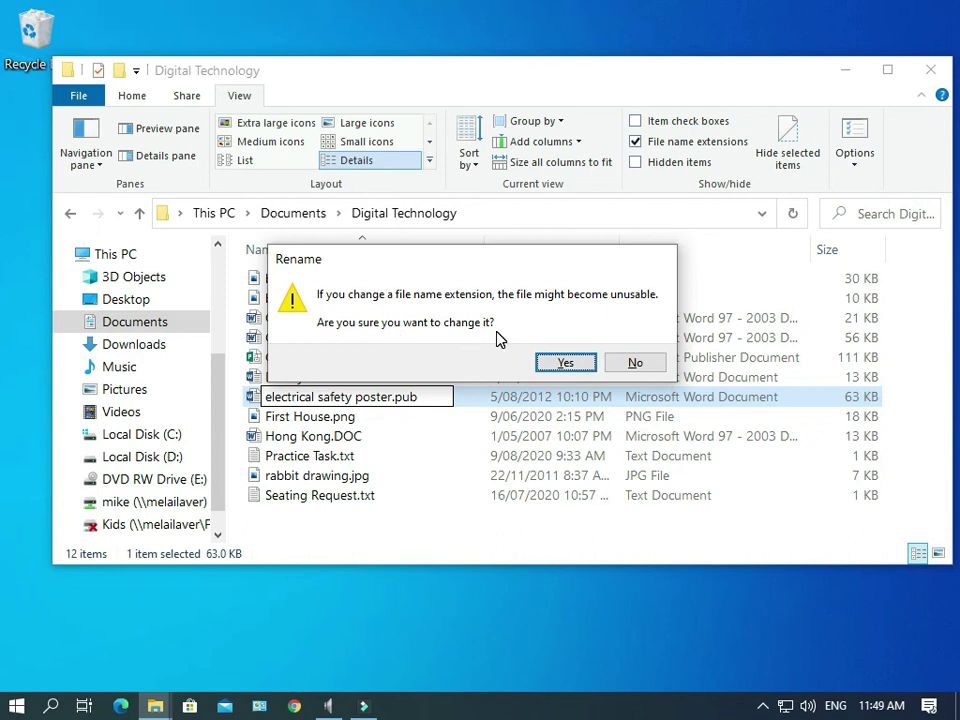
{"action": "left_click", "coordinate": [566, 363]}
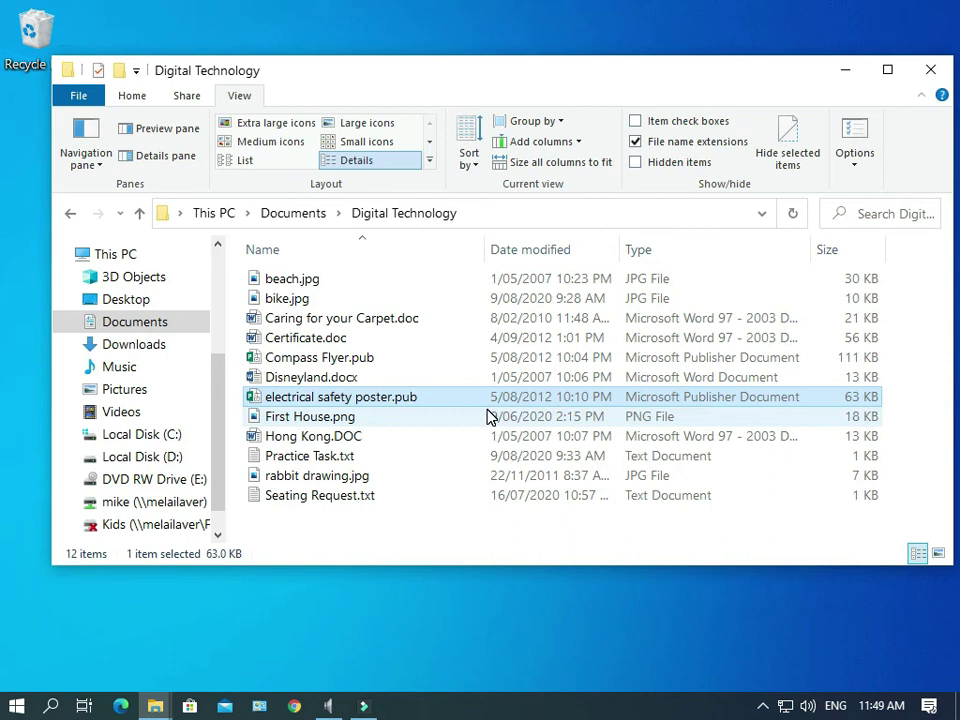
{"action": "key", "text": "Up"}
{"action": "key", "text": "Down"}
{"action": "key", "text": "Down"}
{"action": "key", "text": "Down"}
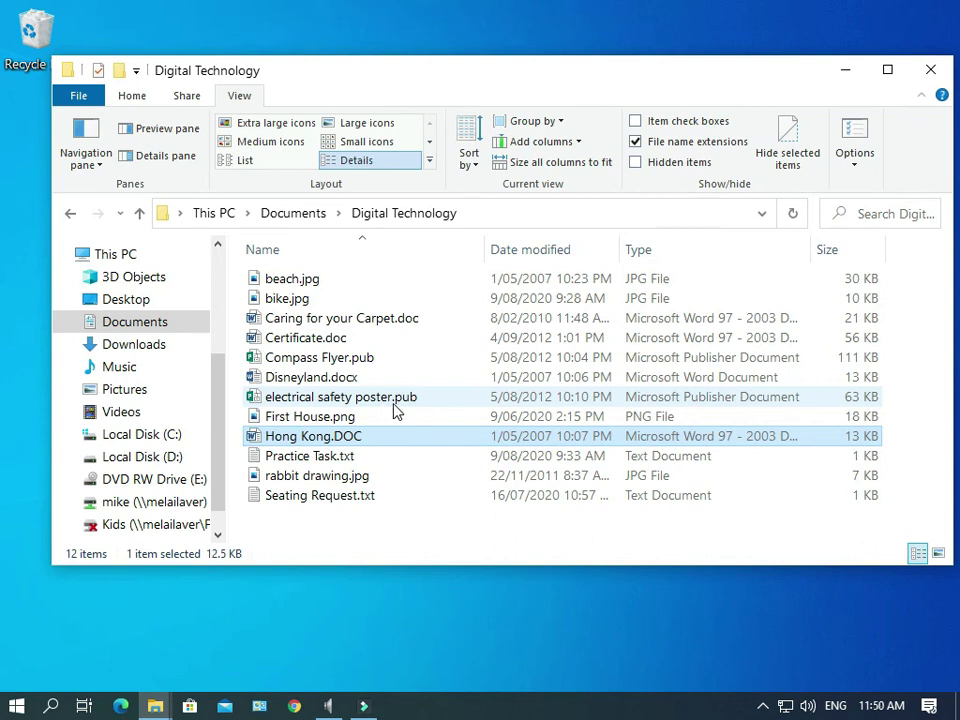
Step: Hide and reshow the file name extensions, and check the file type of Compass Flyer.pub
{"action": "mouse_move", "coordinate": [396, 401]}
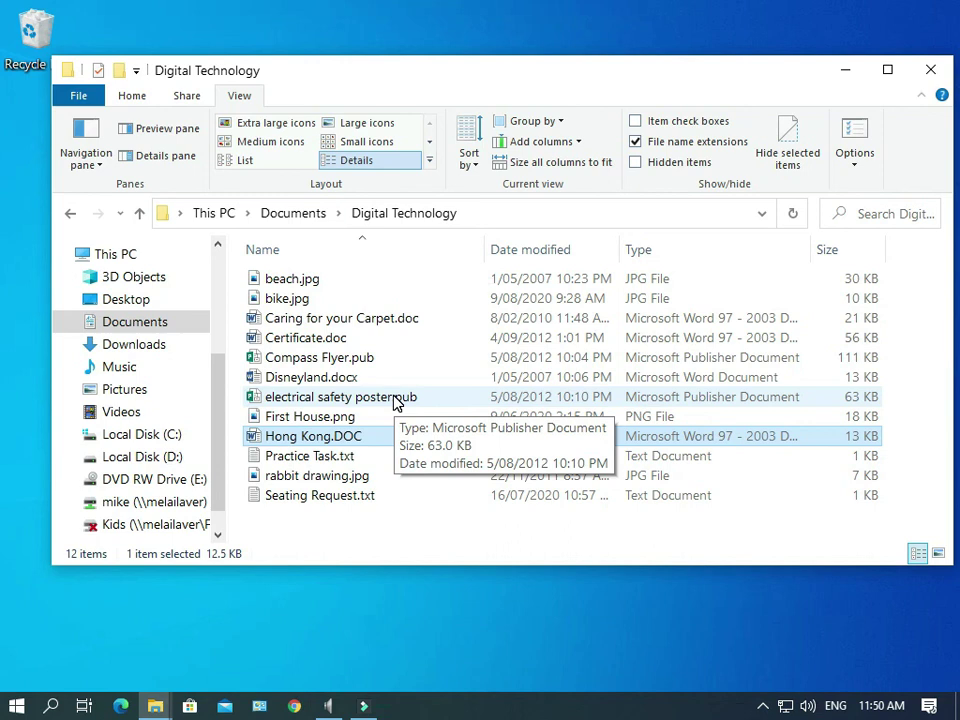
{"action": "left_click", "coordinate": [636, 143]}
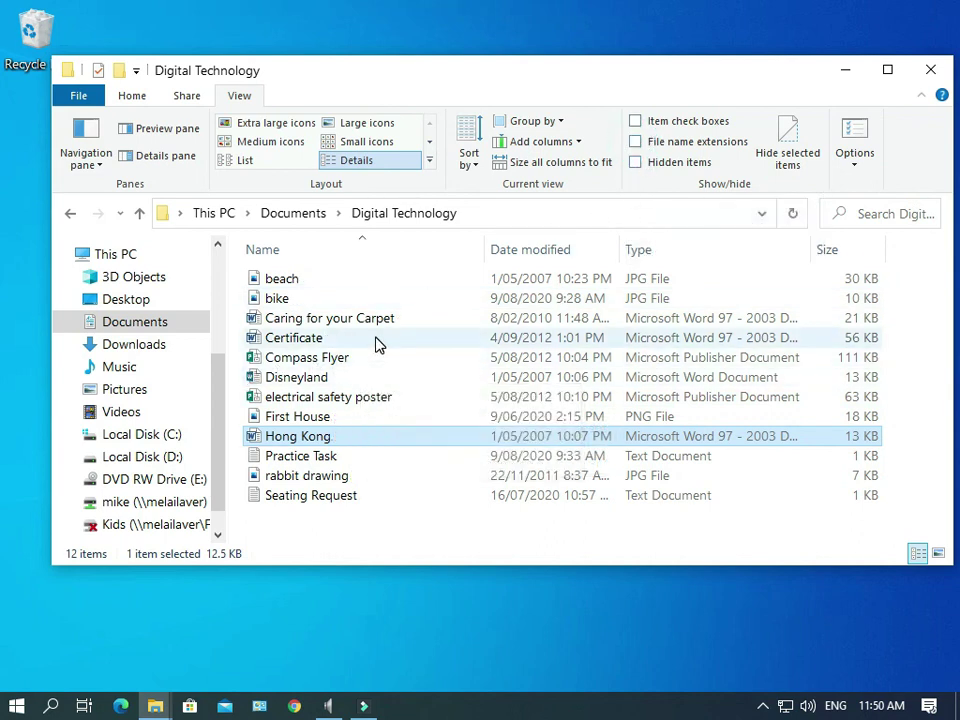
{"action": "left_click", "coordinate": [638, 143]}
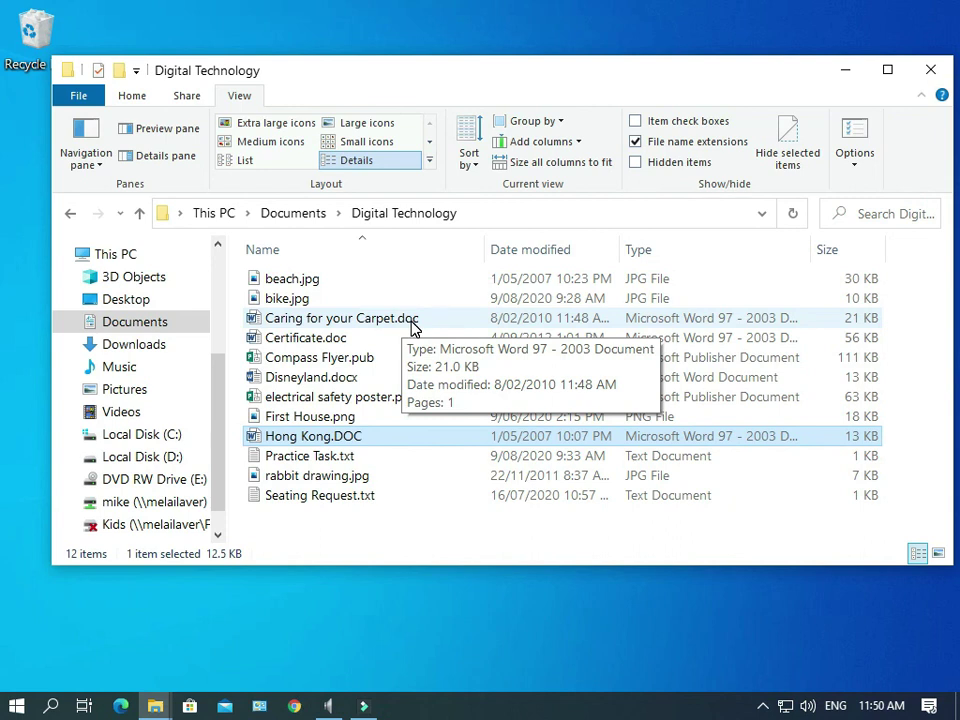
{"action": "left_click", "coordinate": [390, 400]}
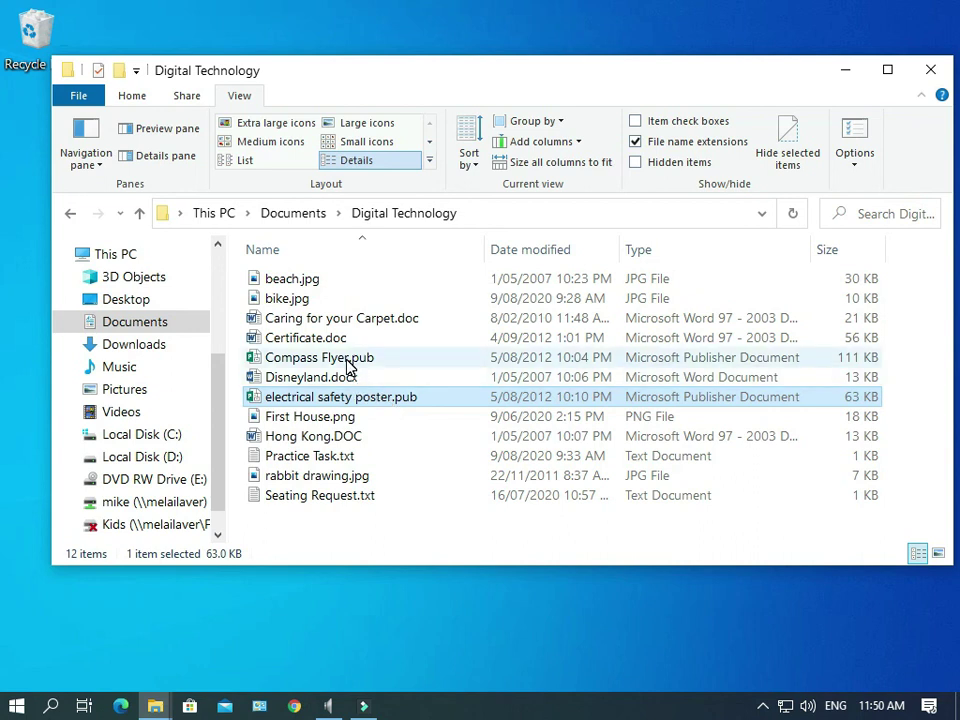
{"action": "mouse_move", "coordinate": [347, 366]}
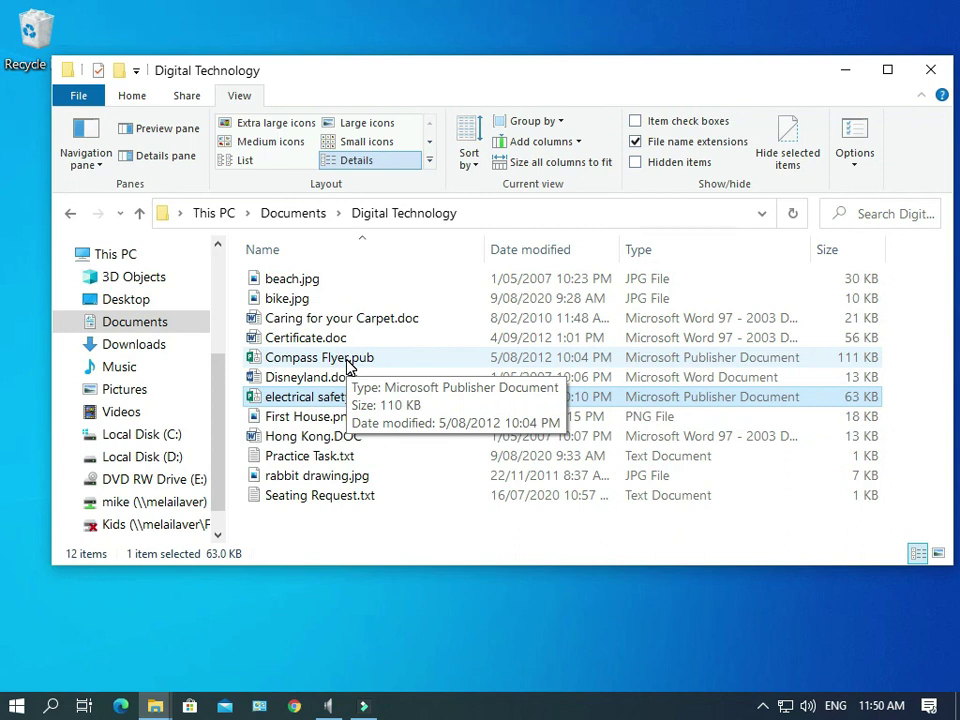
Step: With file name extensions hidden, open the electrical safety poster's name for editing, leave it unedited and show the extensions again
{"action": "left_click", "coordinate": [636, 142]}
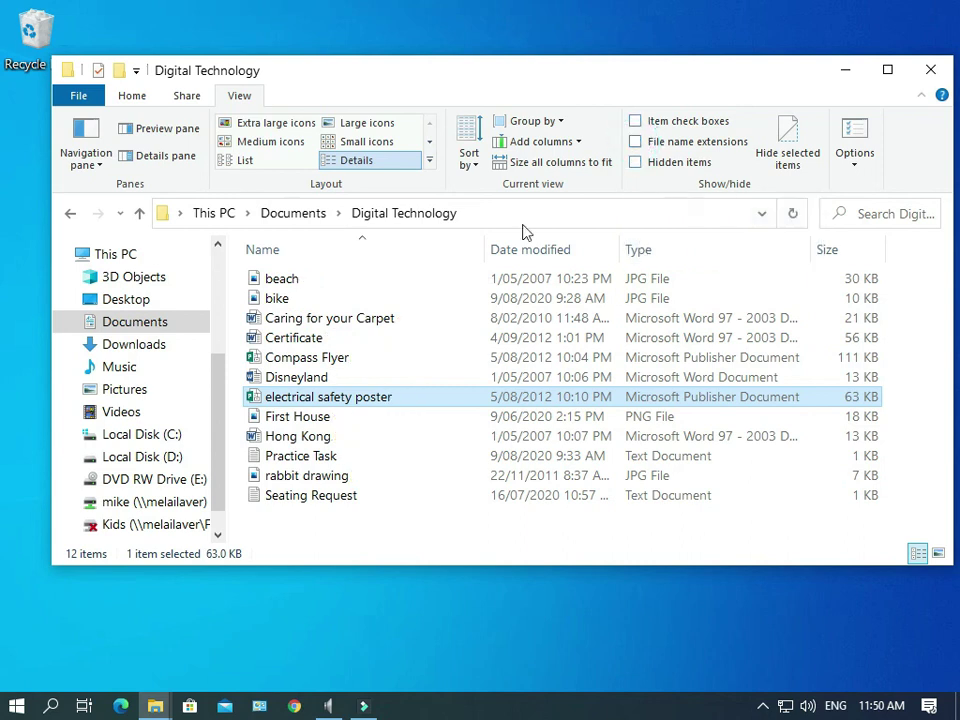
{"action": "left_click", "coordinate": [346, 400]}
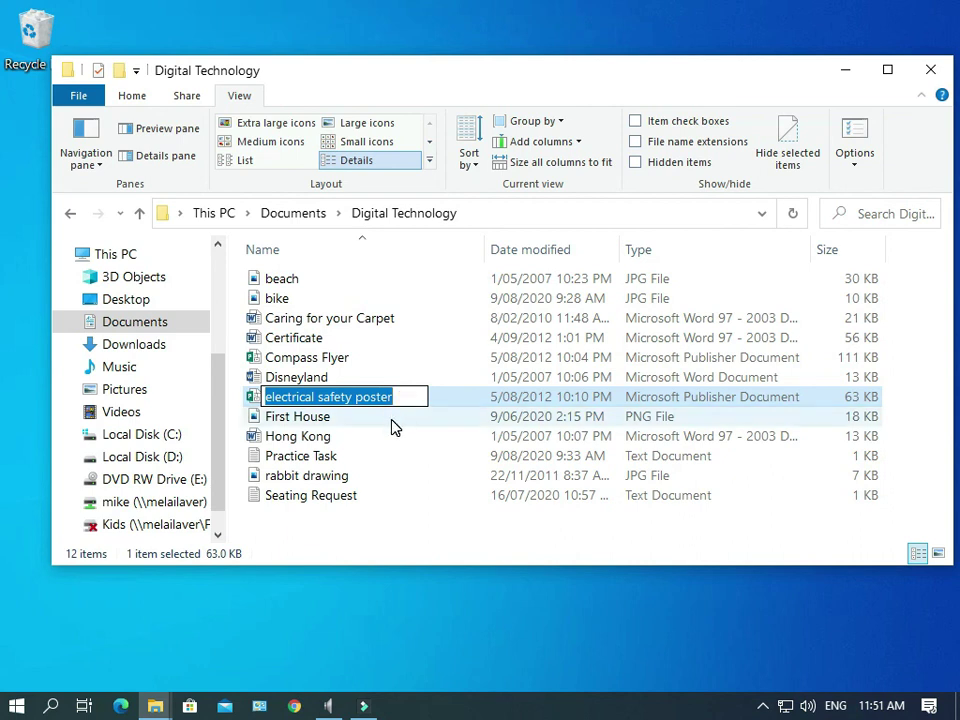
{"action": "left_click", "coordinate": [393, 422]}
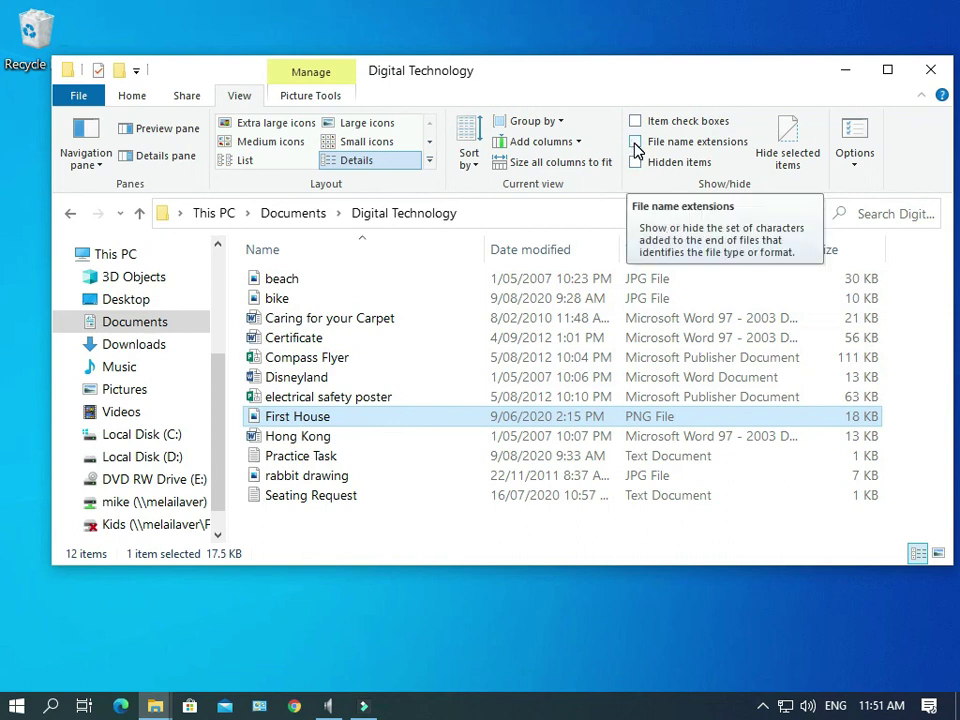
{"action": "left_click", "coordinate": [635, 142]}
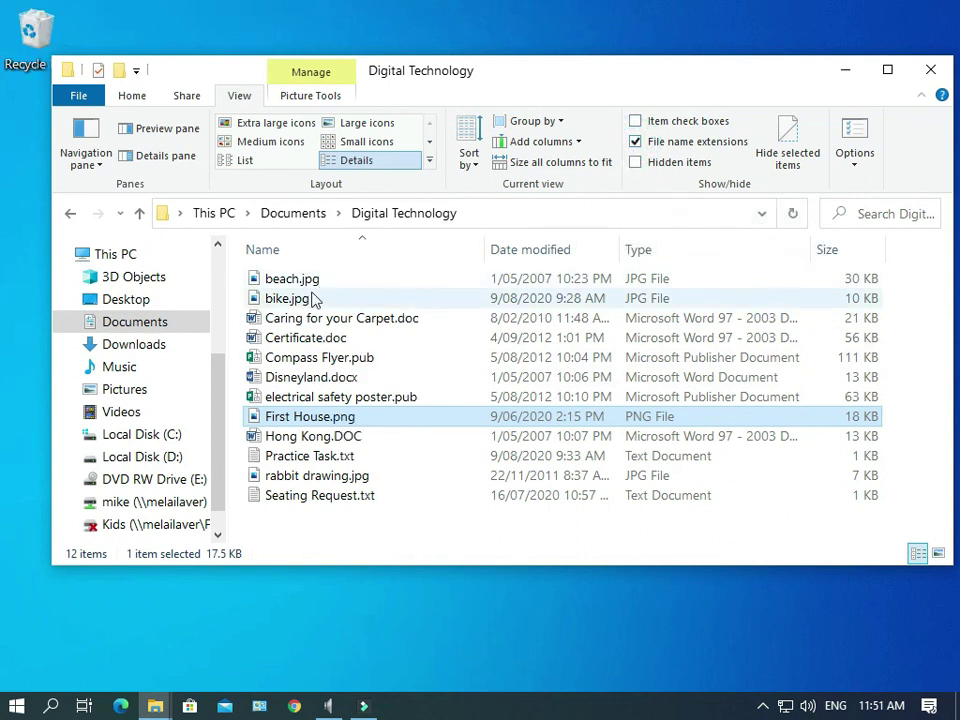